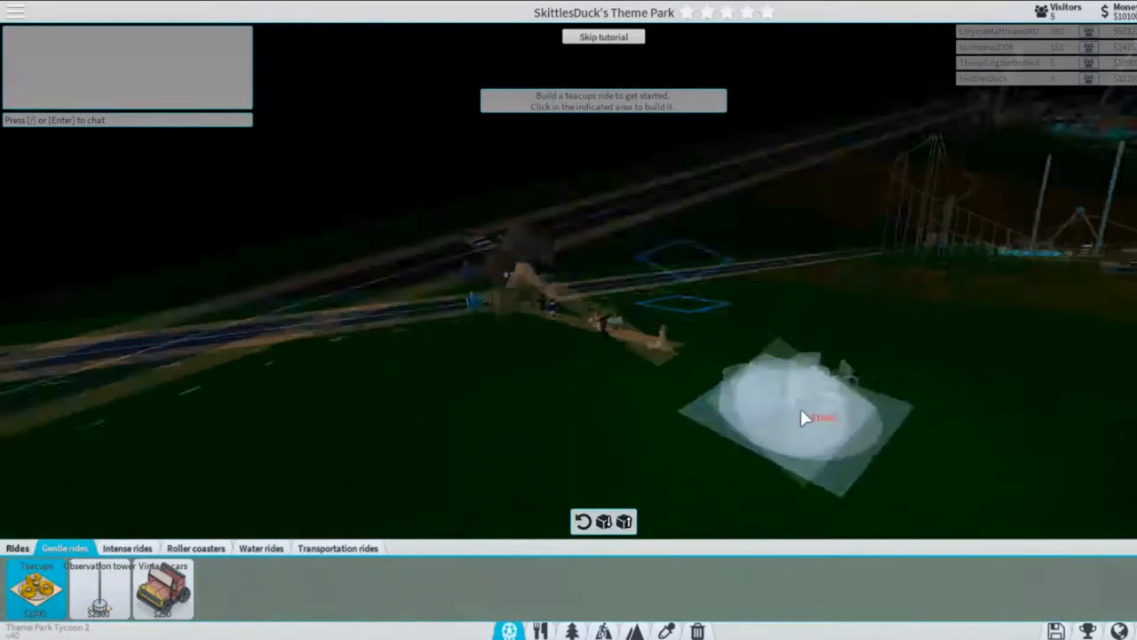
scroll(801, 409, up, 5)
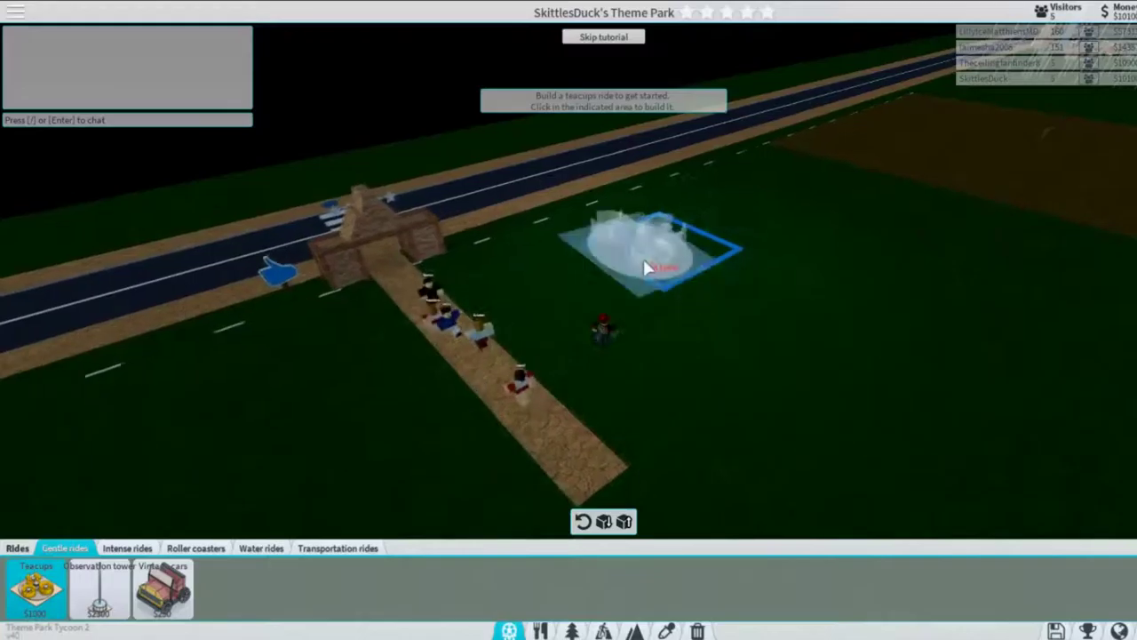
scroll(647, 262, up, 4)
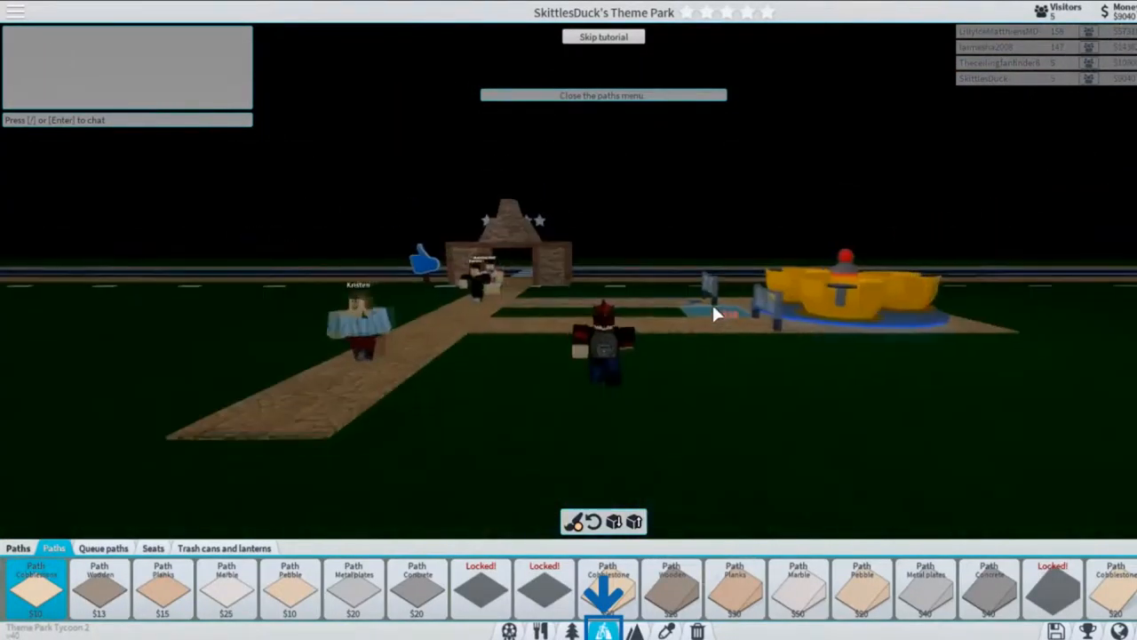
scroll(716, 314, down, 6)
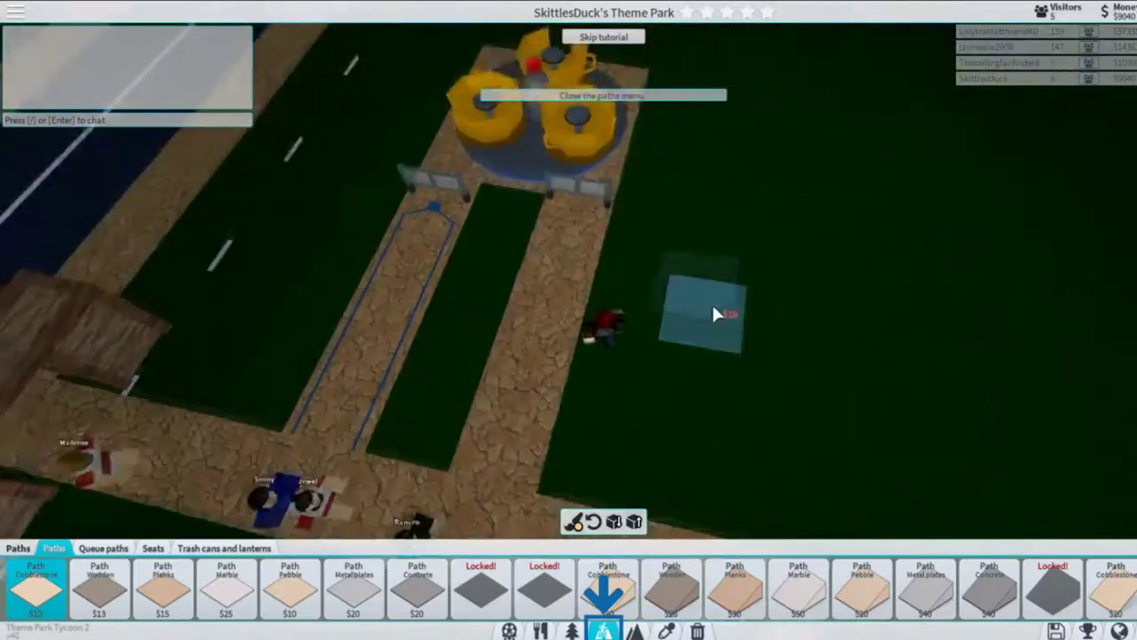
- Attempt extra path beside the teacups, then end path building with the view tilted over the park
click(715, 314)
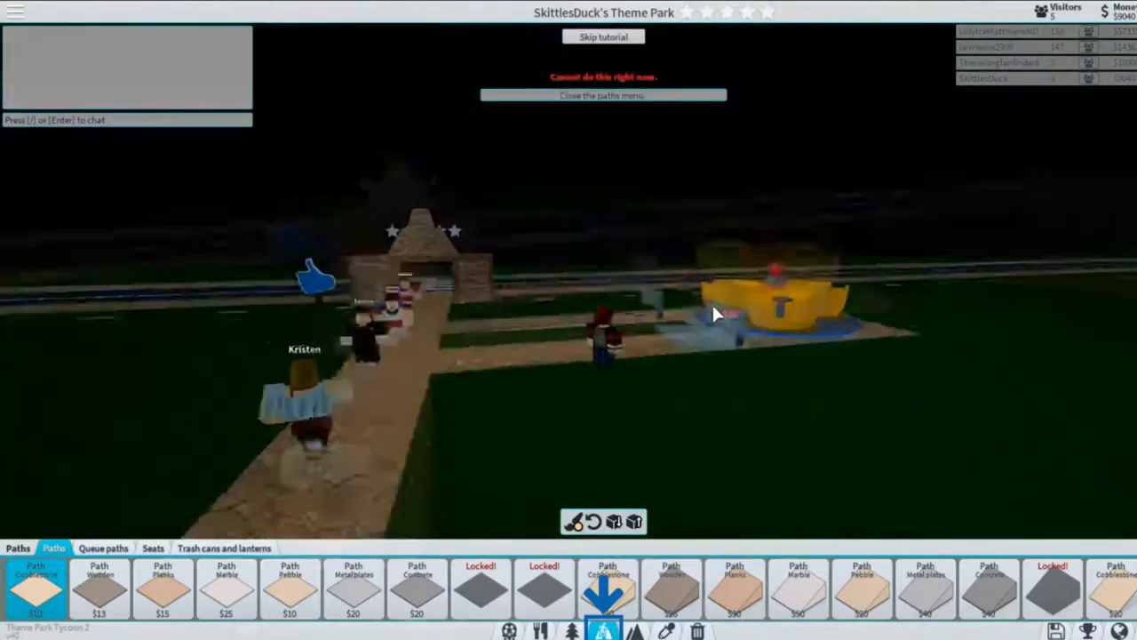
drag(736, 333, 622, 267)
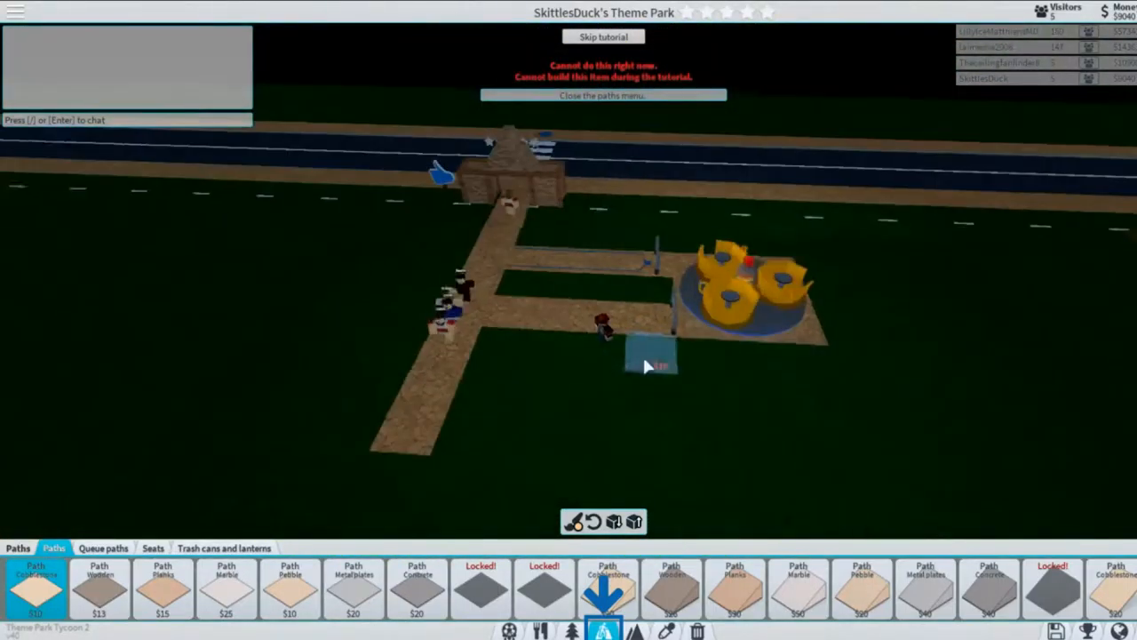
click(604, 629)
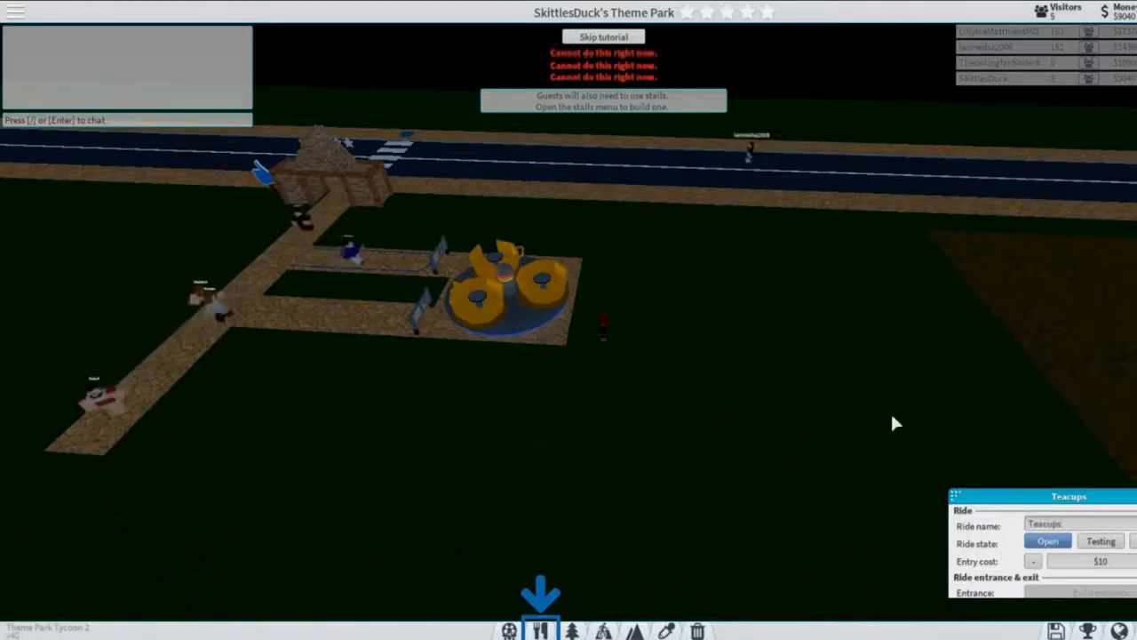
- Dismiss the teacups ride panel and bring the camera to ground level to watch guests ride
click(729, 309)
scroll(734, 310, up, 4)
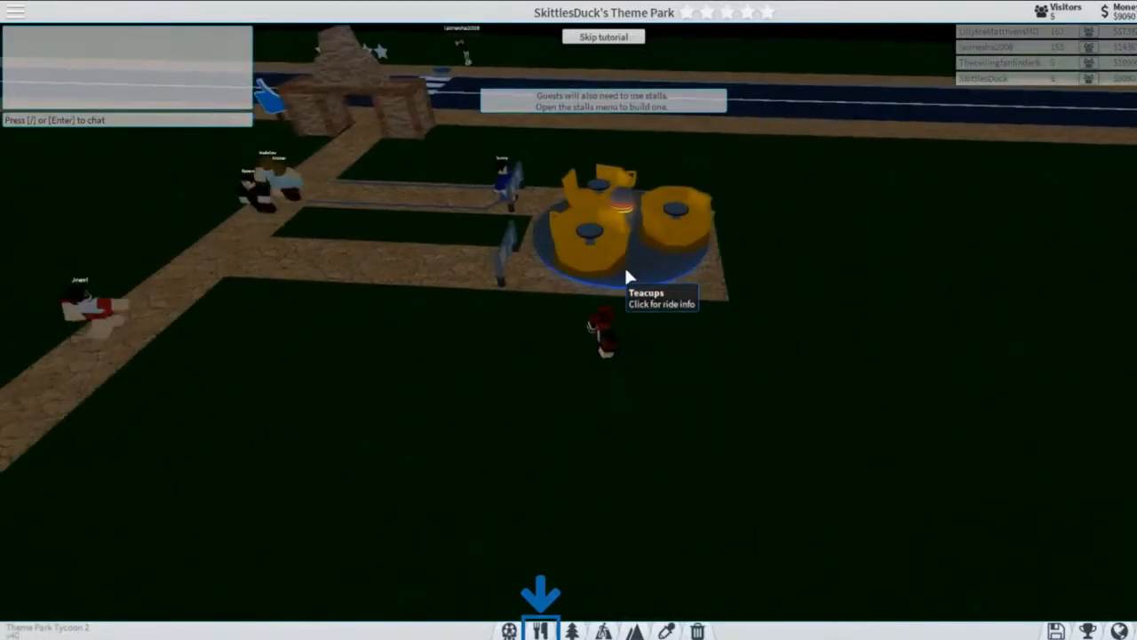
scroll(623, 276, up, 6)
drag(812, 127, 603, 315)
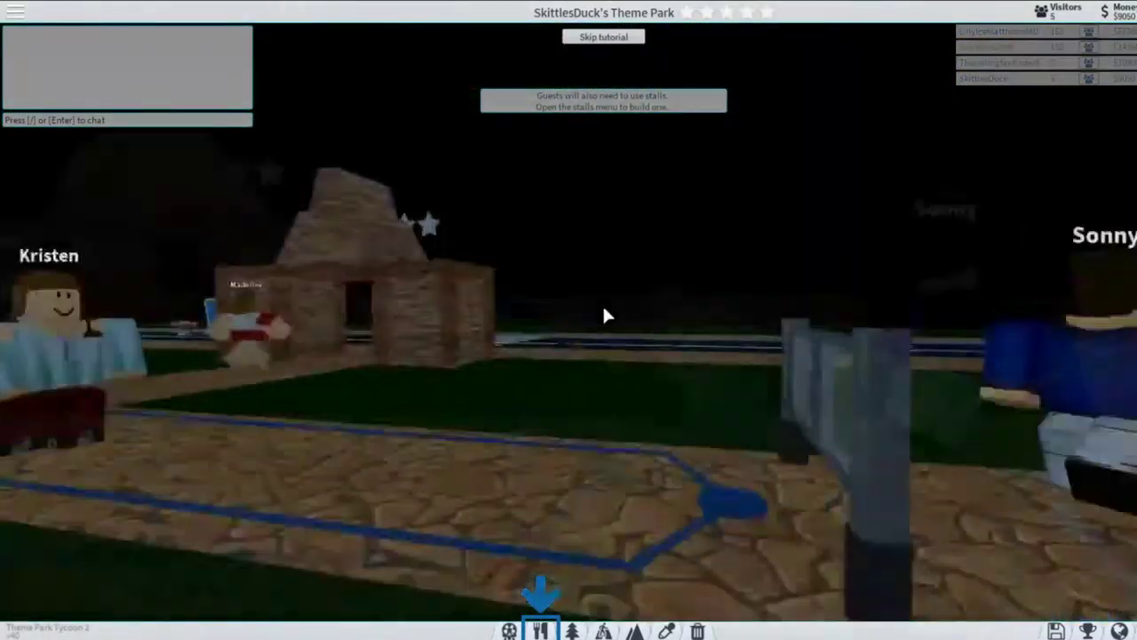
scroll(603, 314, up, 4)
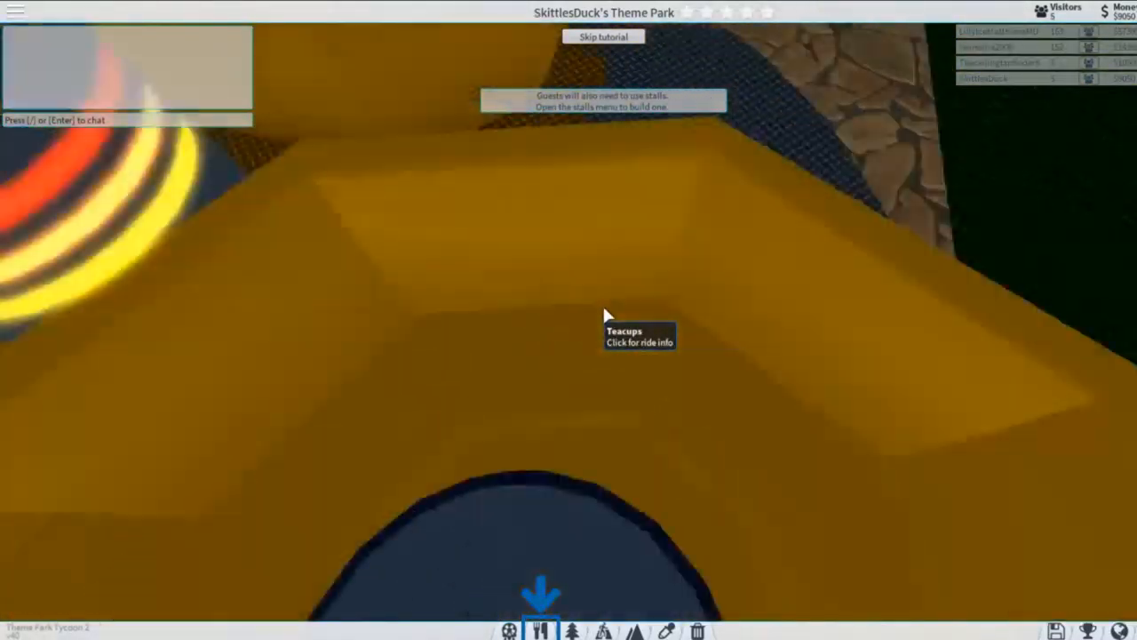
scroll(602, 314, down, 5)
drag(602, 315, 604, 314)
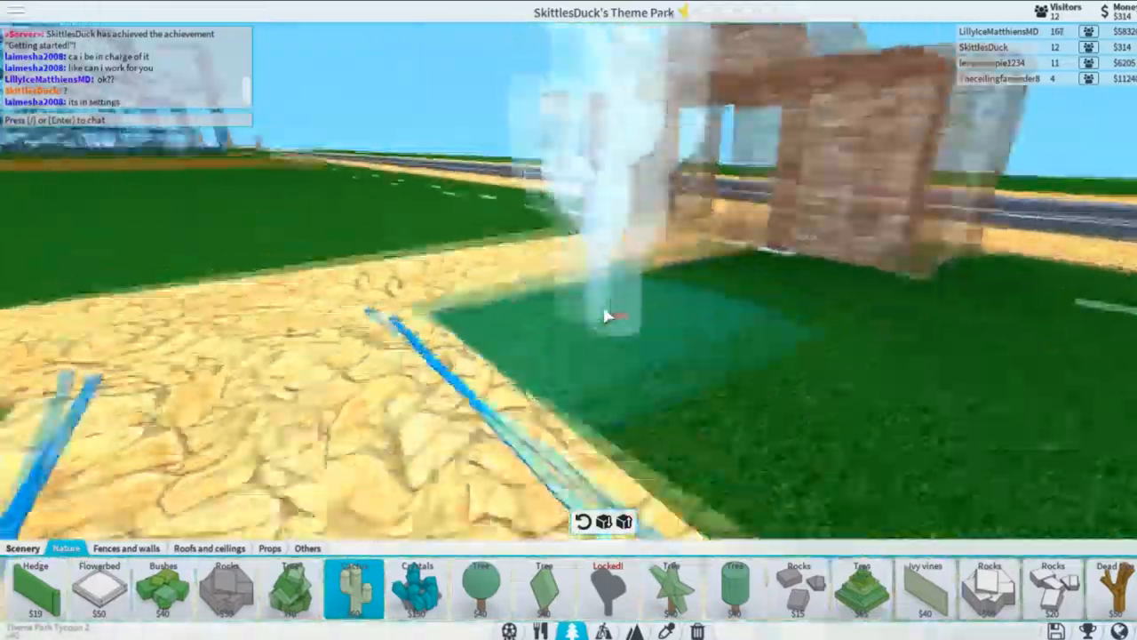
- Place a cactus beside the entrance path and finish with the scenery menu
click(603, 316)
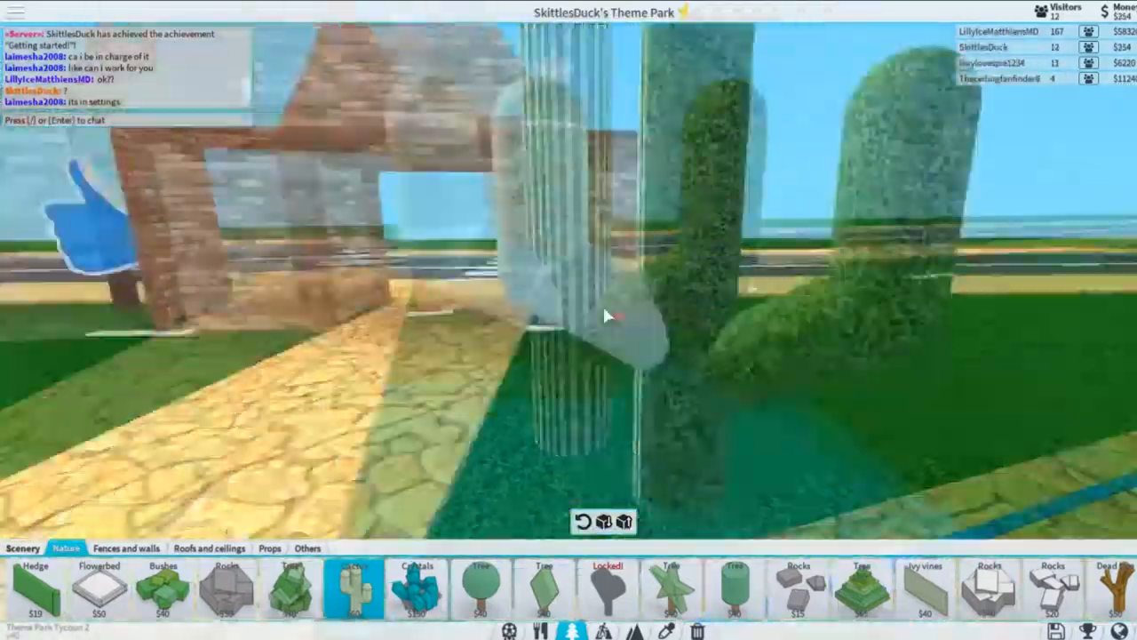
scroll(603, 315, down, 5)
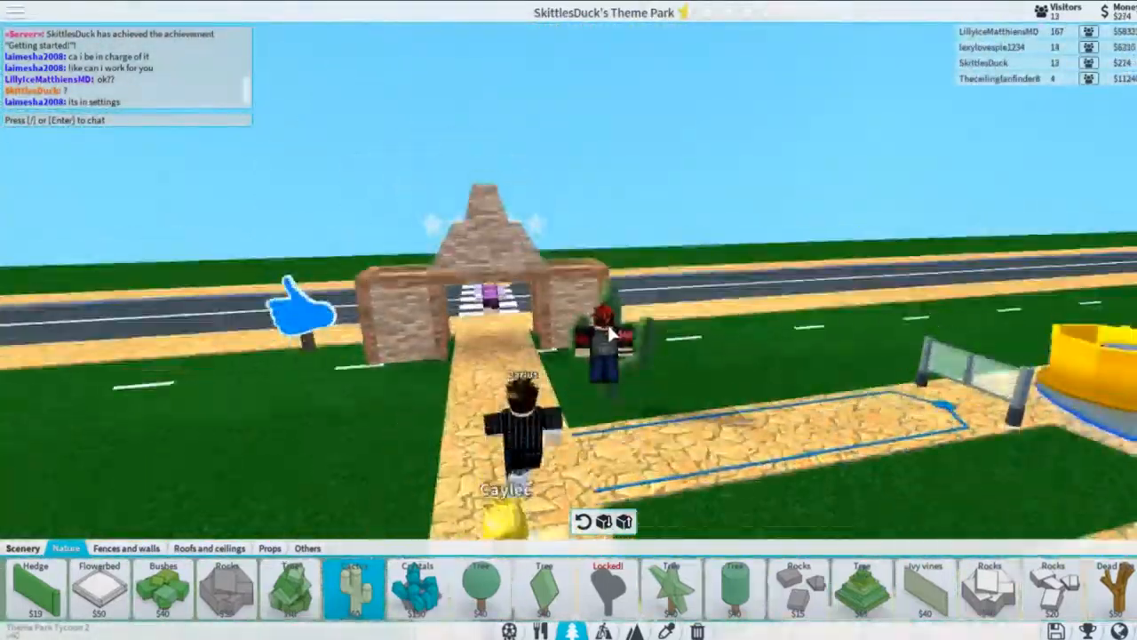
key(w)
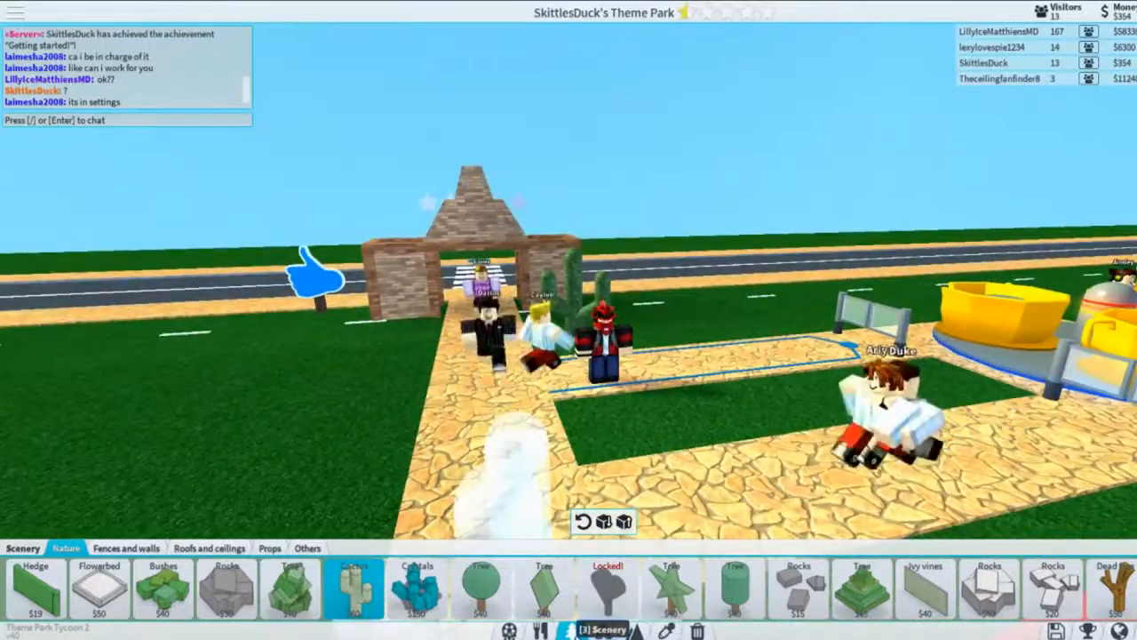
key(Escape)
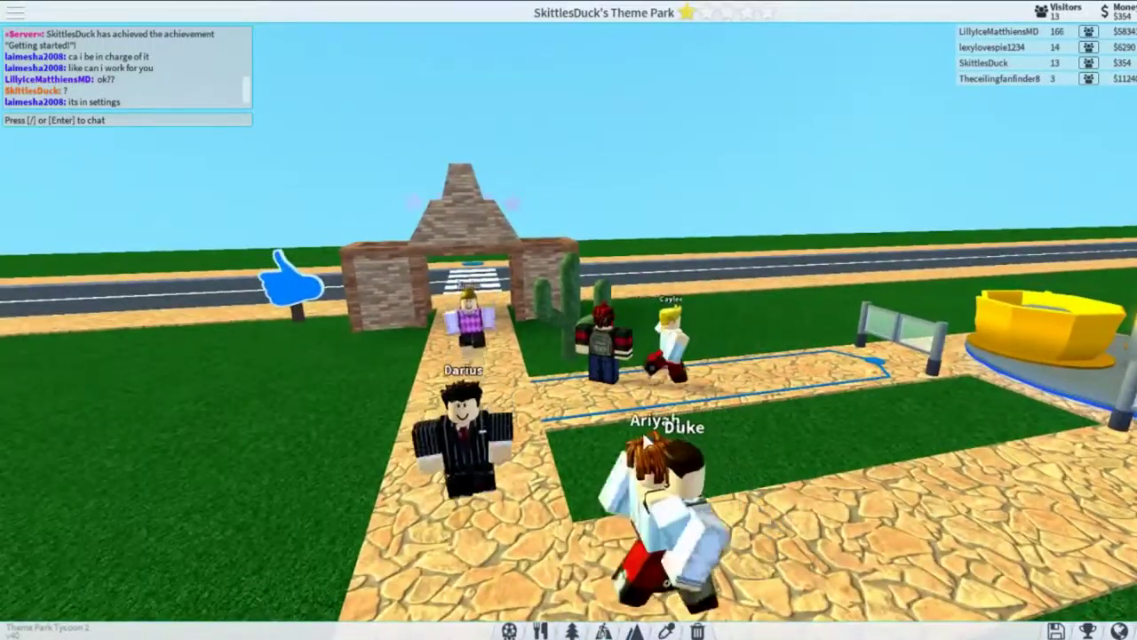
scroll(647, 441, down, 3)
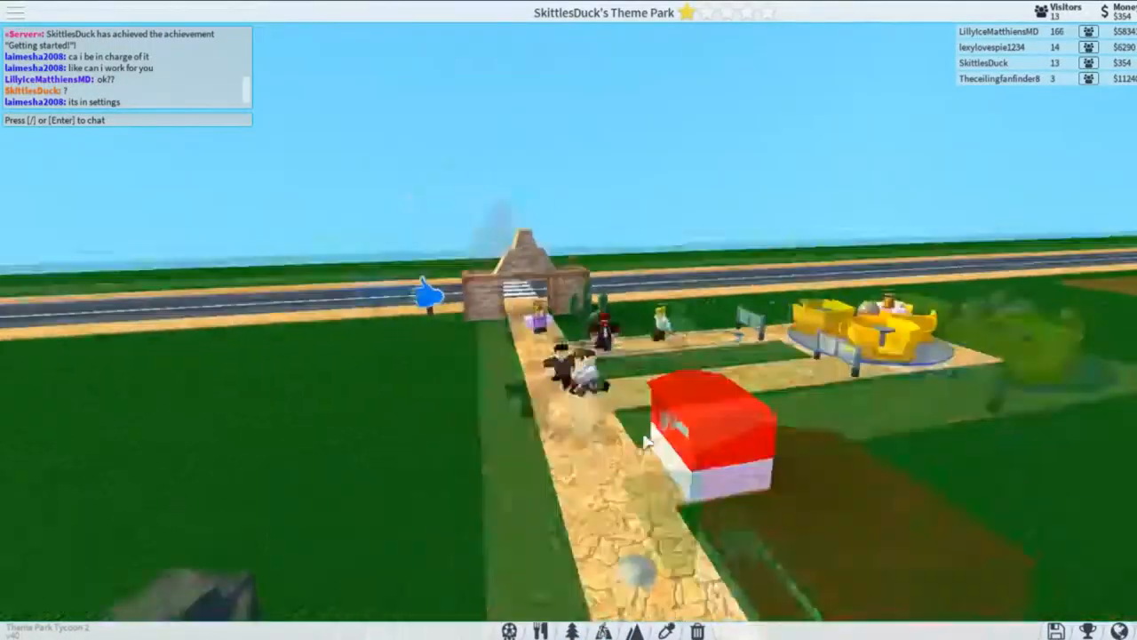
- Walk down the path and bring up the teacups ride panel facing the ride
key(s)
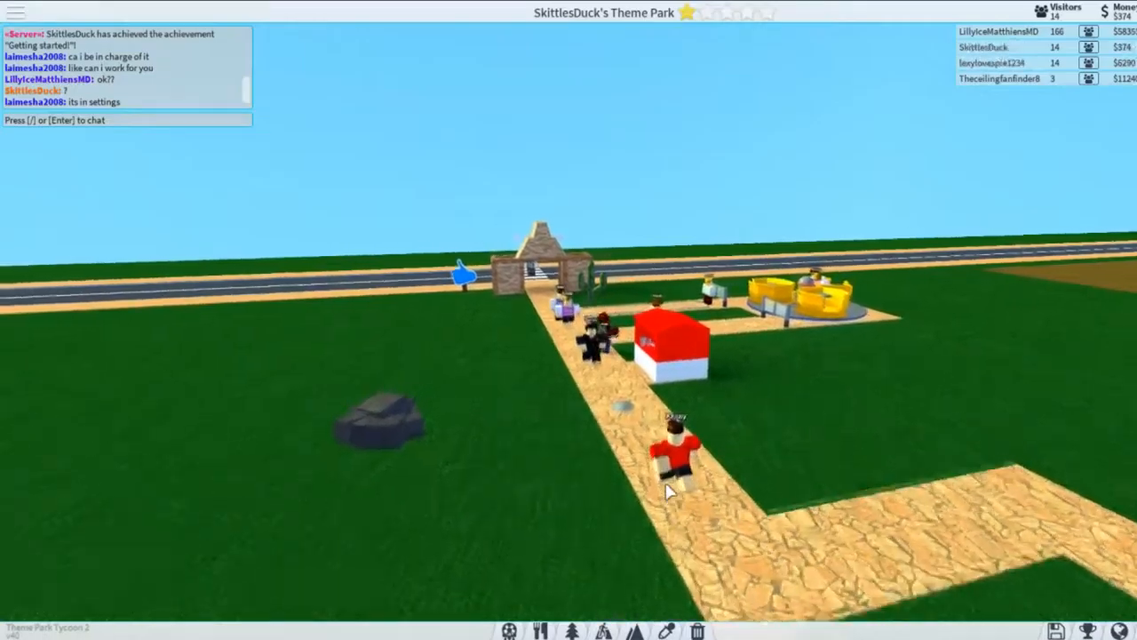
key(s)
scroll(668, 490, up, 5)
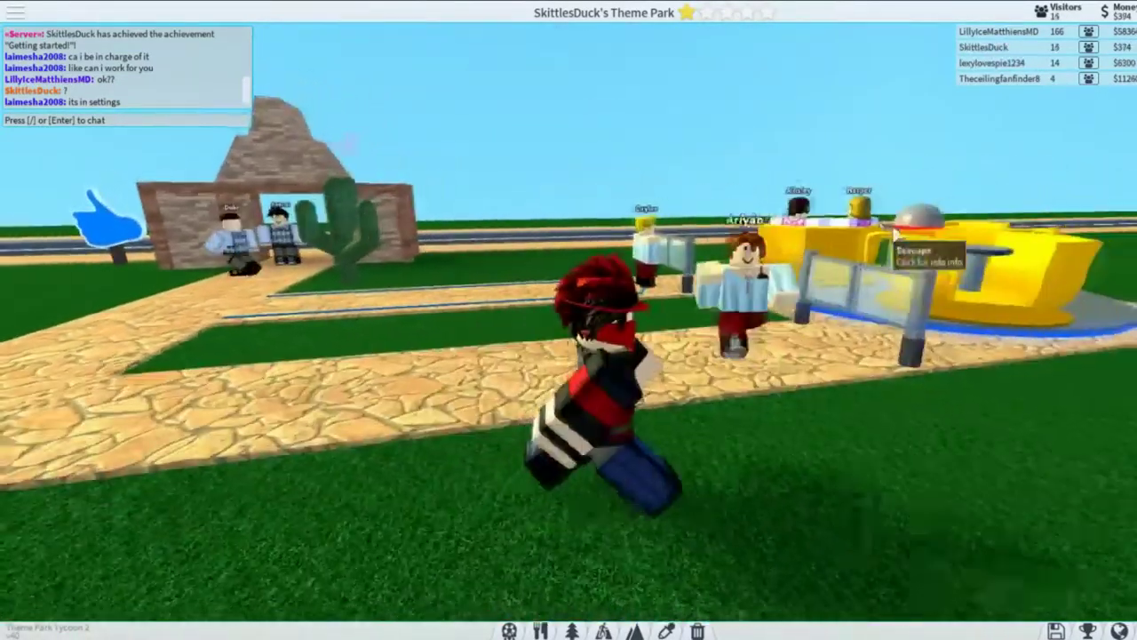
scroll(898, 233, down, 5)
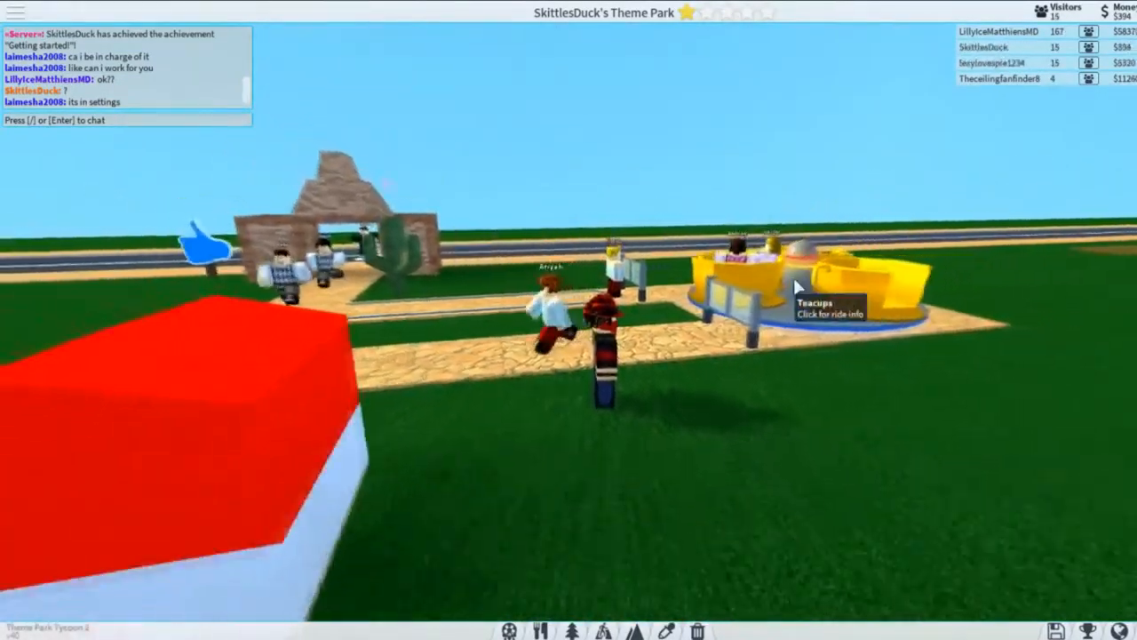
click(897, 233)
scroll(1075, 543, down, 5)
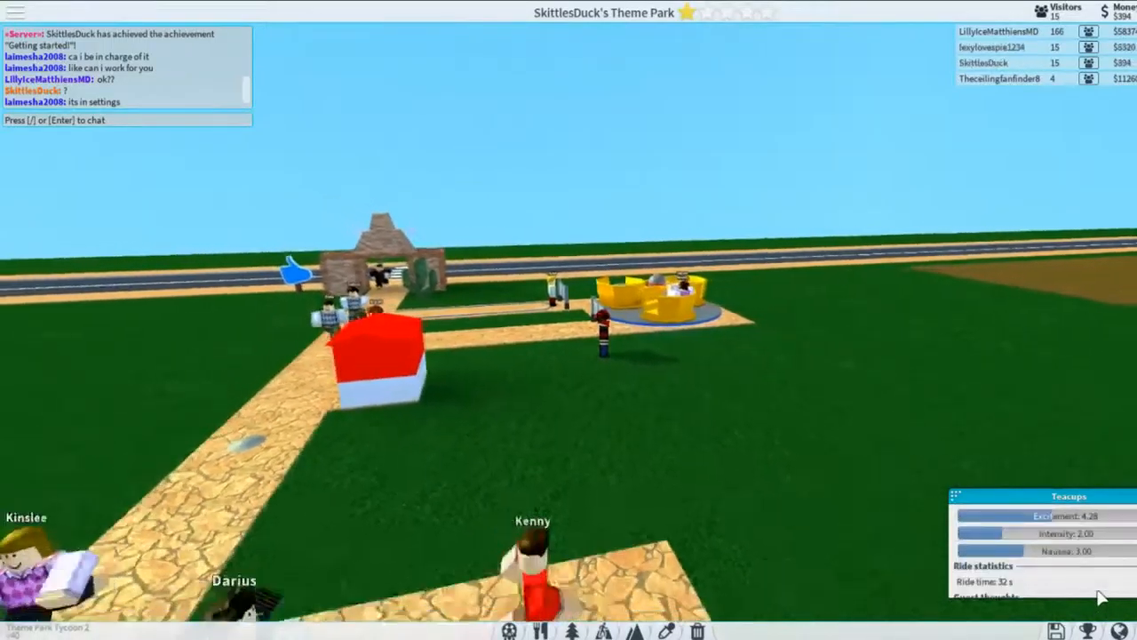
scroll(1101, 597, down, 3)
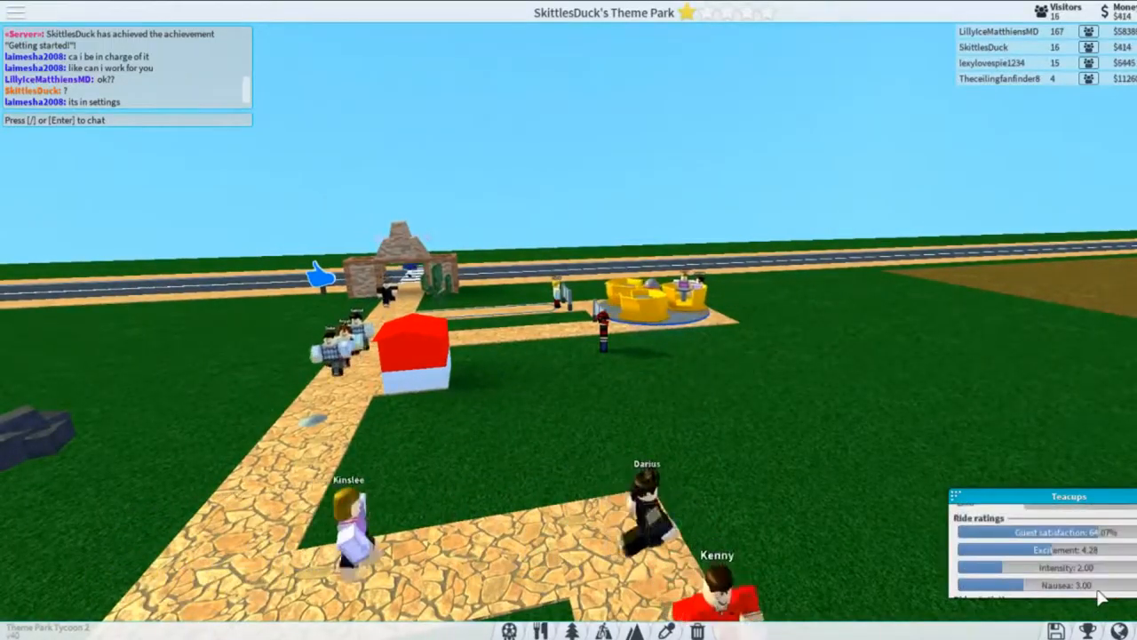
scroll(1102, 598, up, 5)
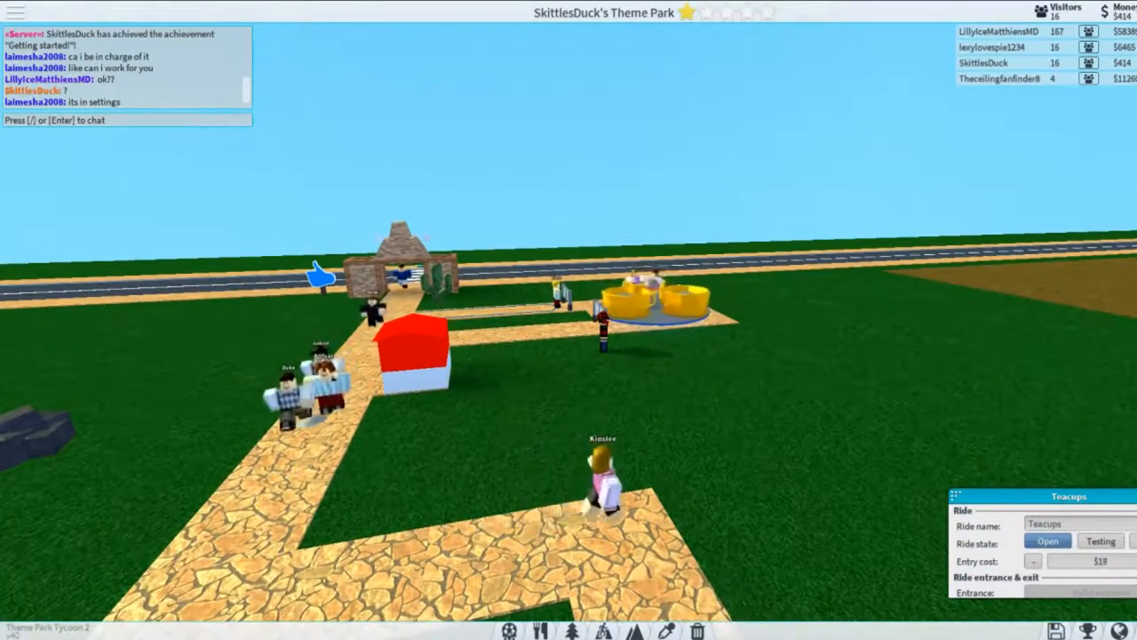
drag(962, 419, 766, 286)
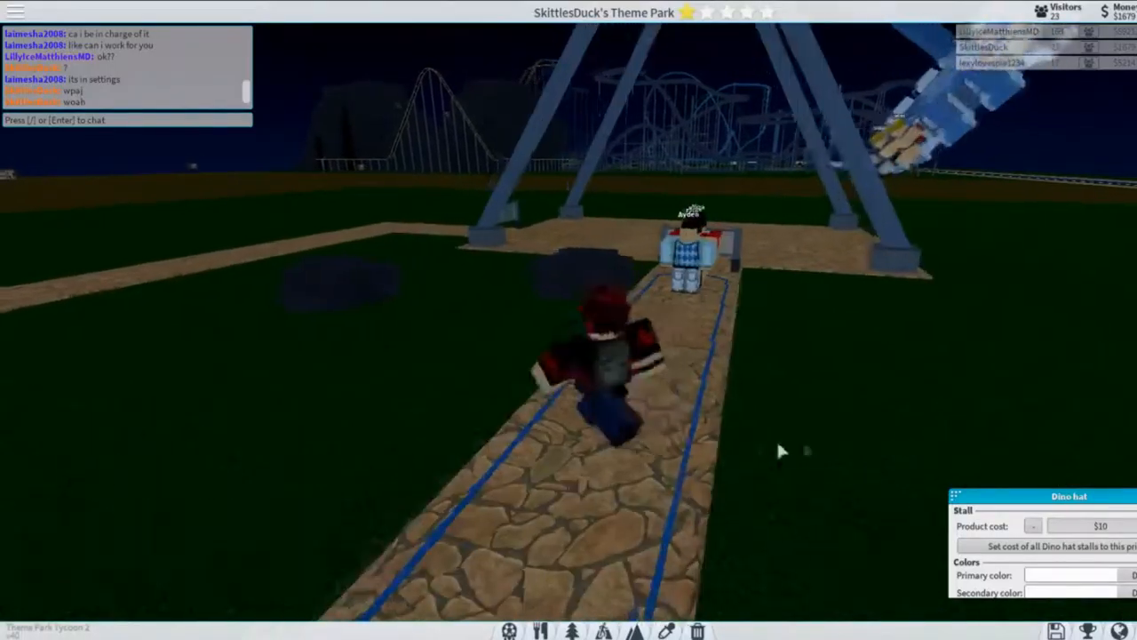
scroll(602, 303, down, 5)
- Browse the roller coaster, water and transportation ride categories
click(509, 629)
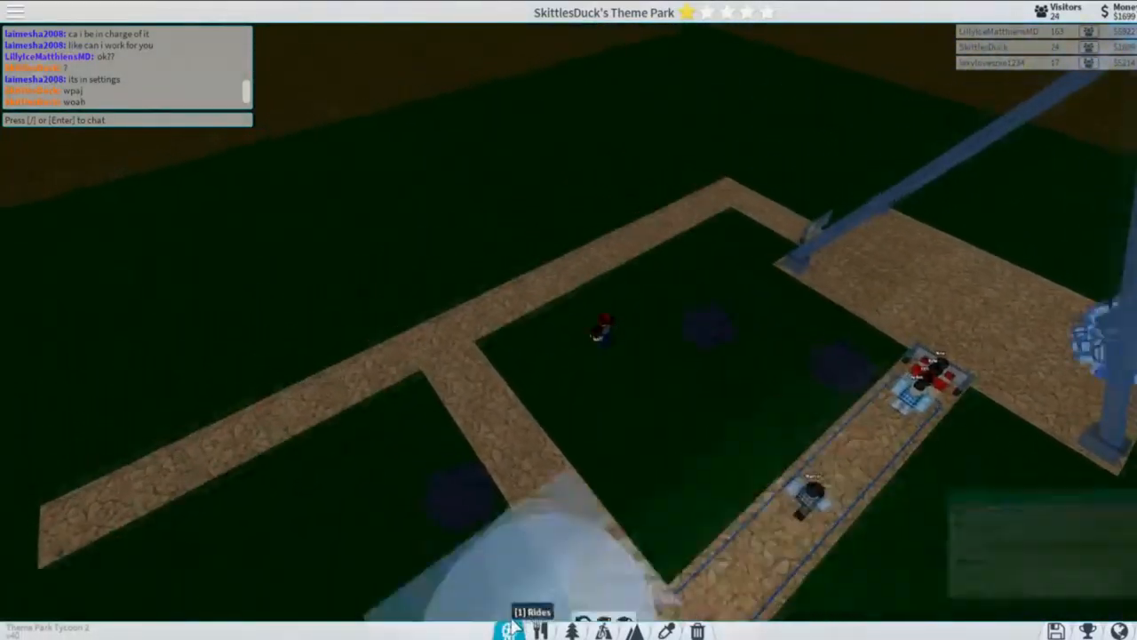
click(196, 551)
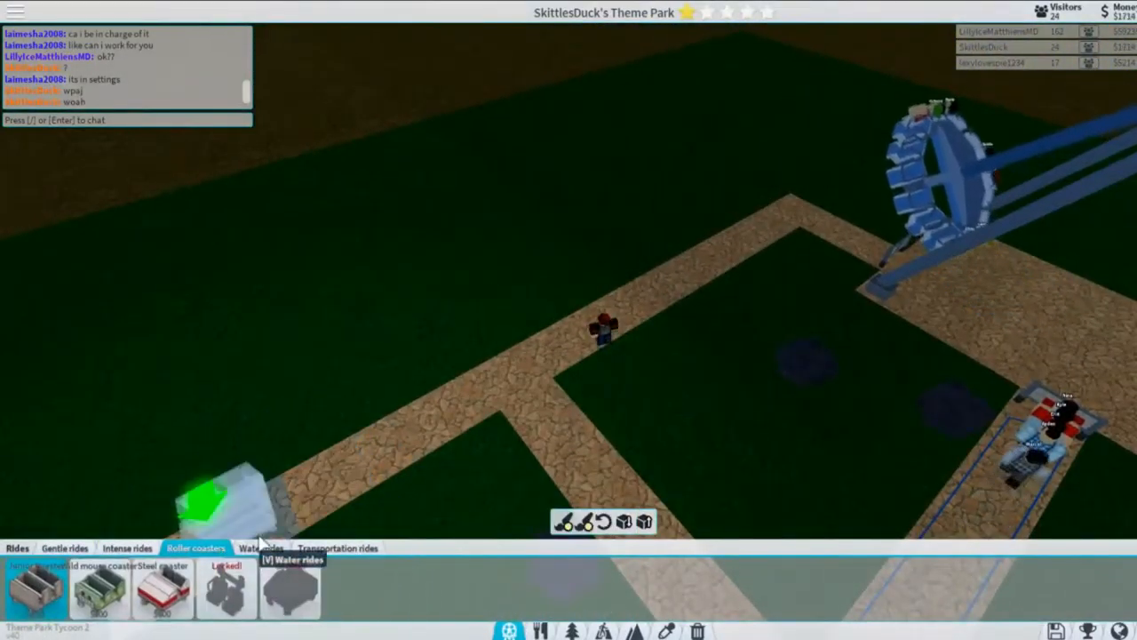
click(262, 548)
click(328, 548)
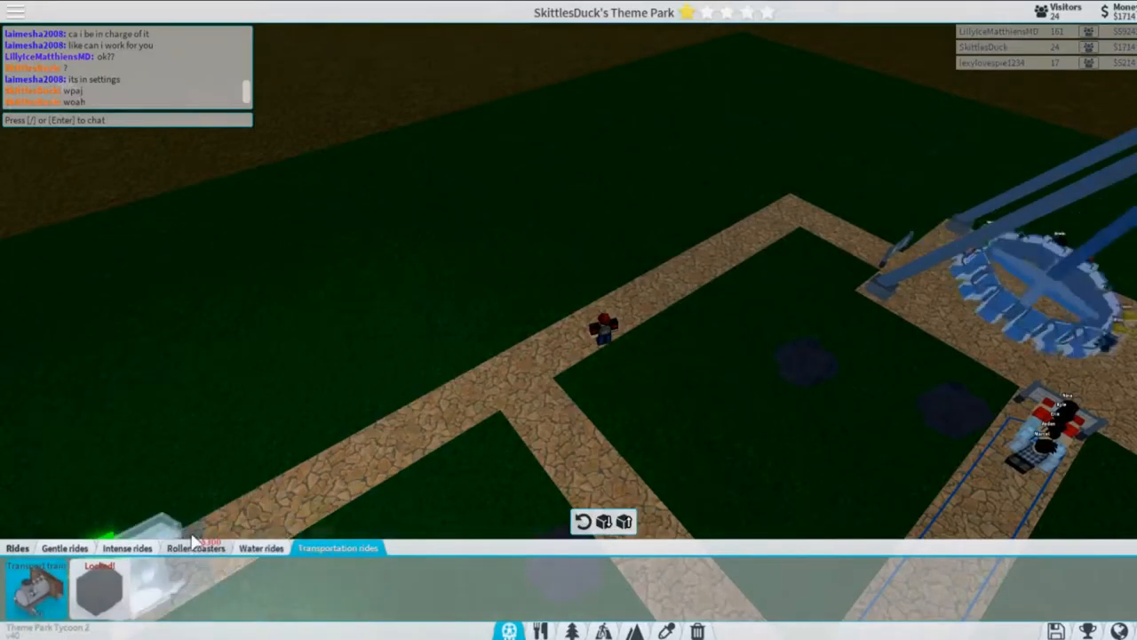
scroll(197, 516, down, 5)
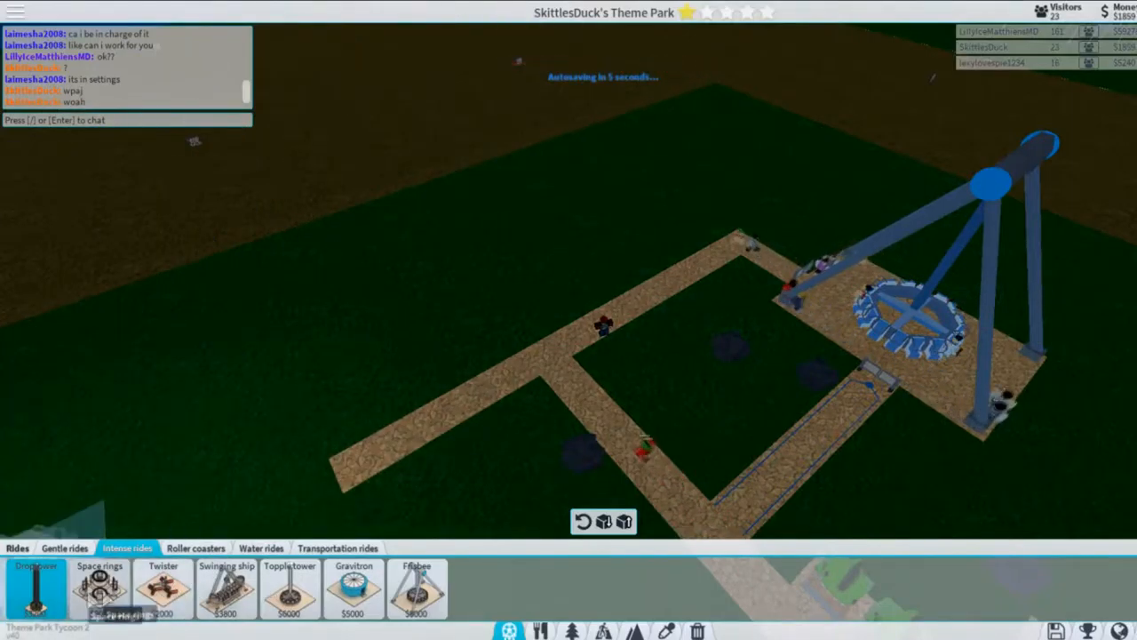
- Choose the topple tower, then switch to the swinging ship among intense rides
click(289, 587)
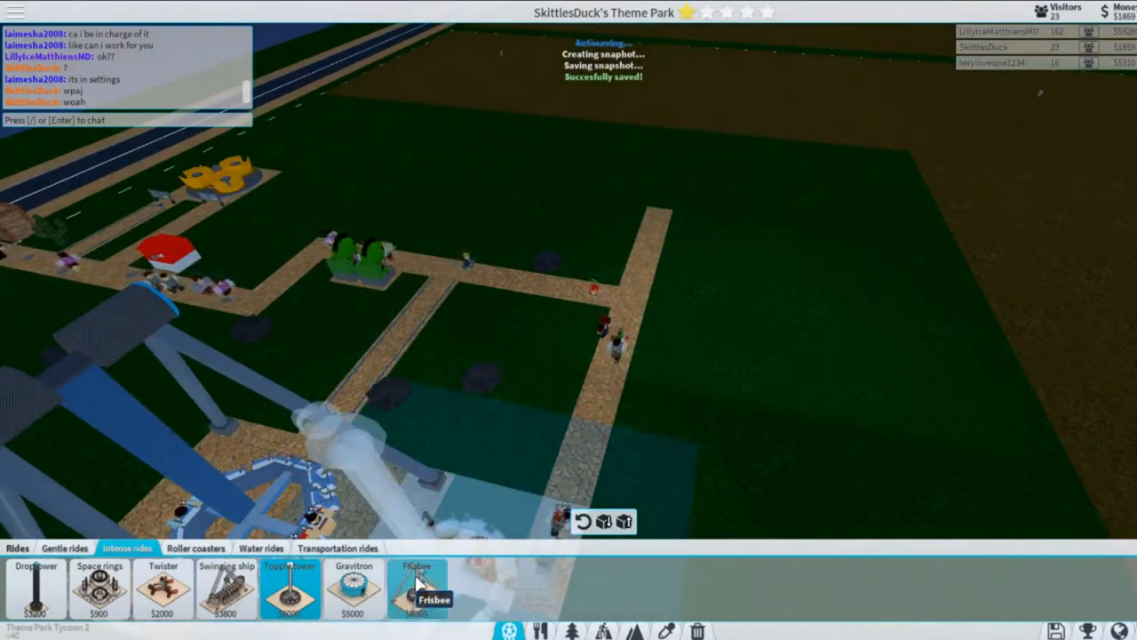
click(226, 587)
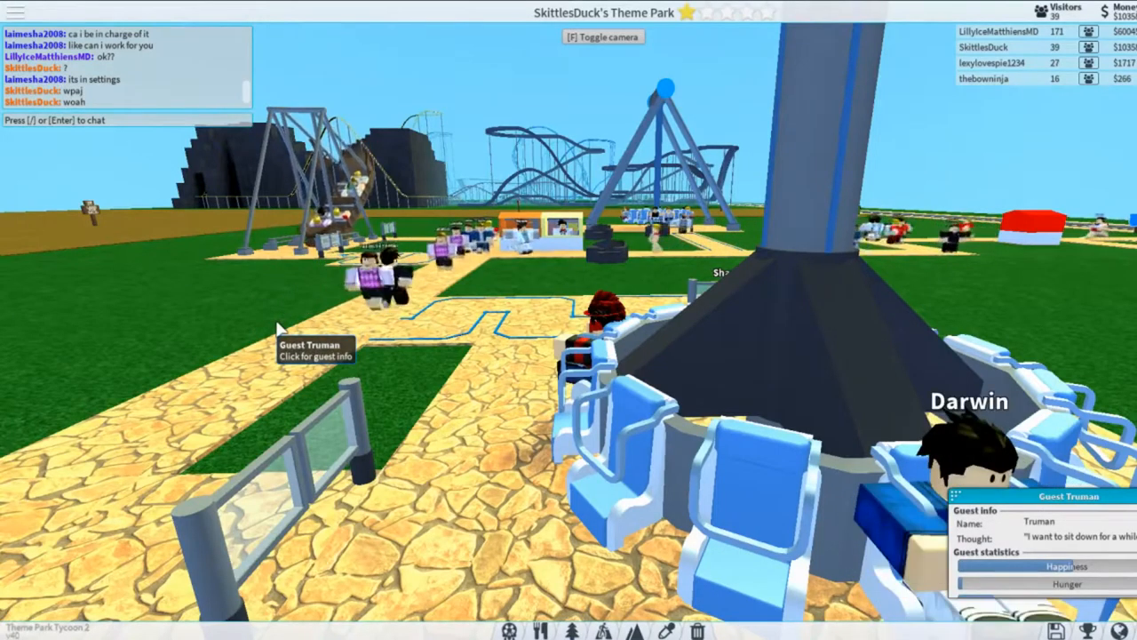
- Show the Doges Height topple tower's statistics while viewing it from side, overhead and ground level
drag(280, 329, 569, 497)
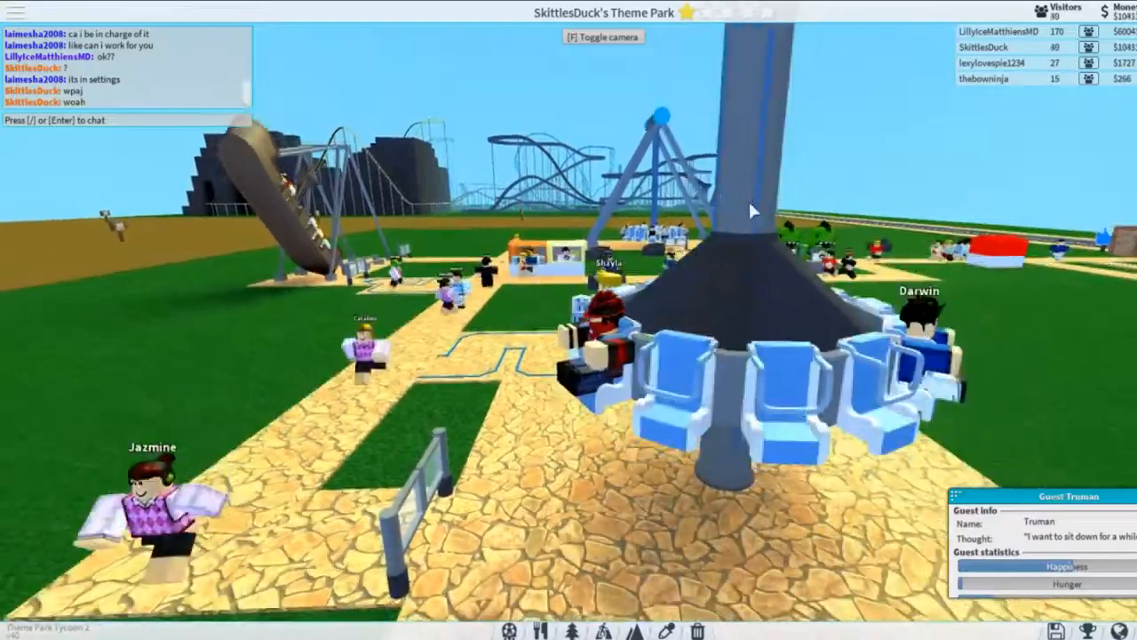
scroll(748, 205, up, 5)
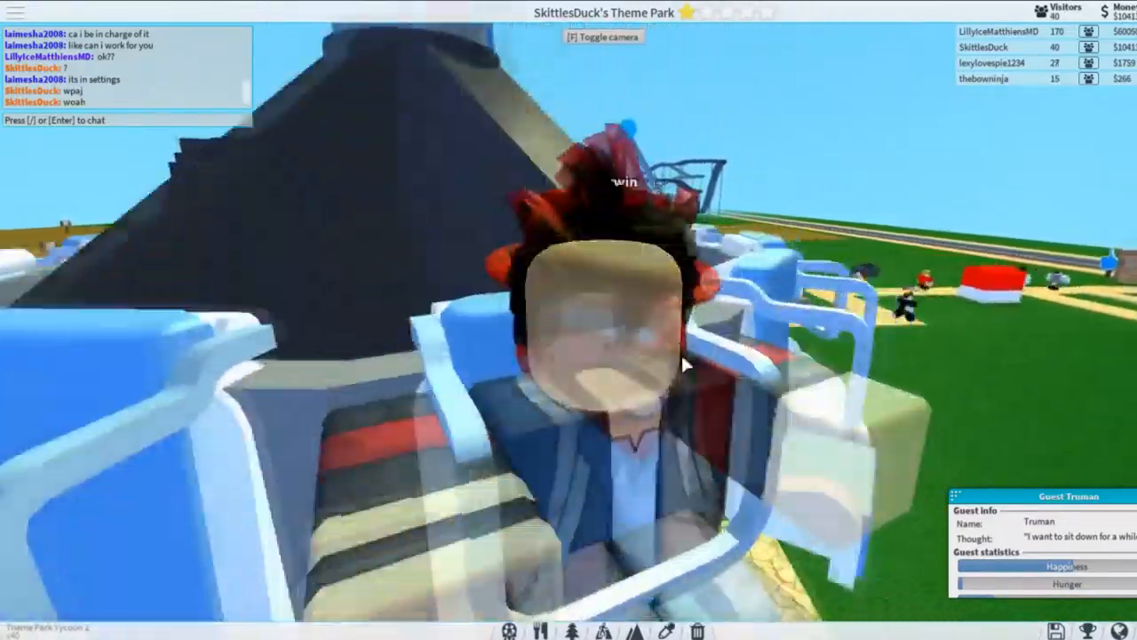
scroll(681, 351, down, 5)
drag(681, 352, 684, 363)
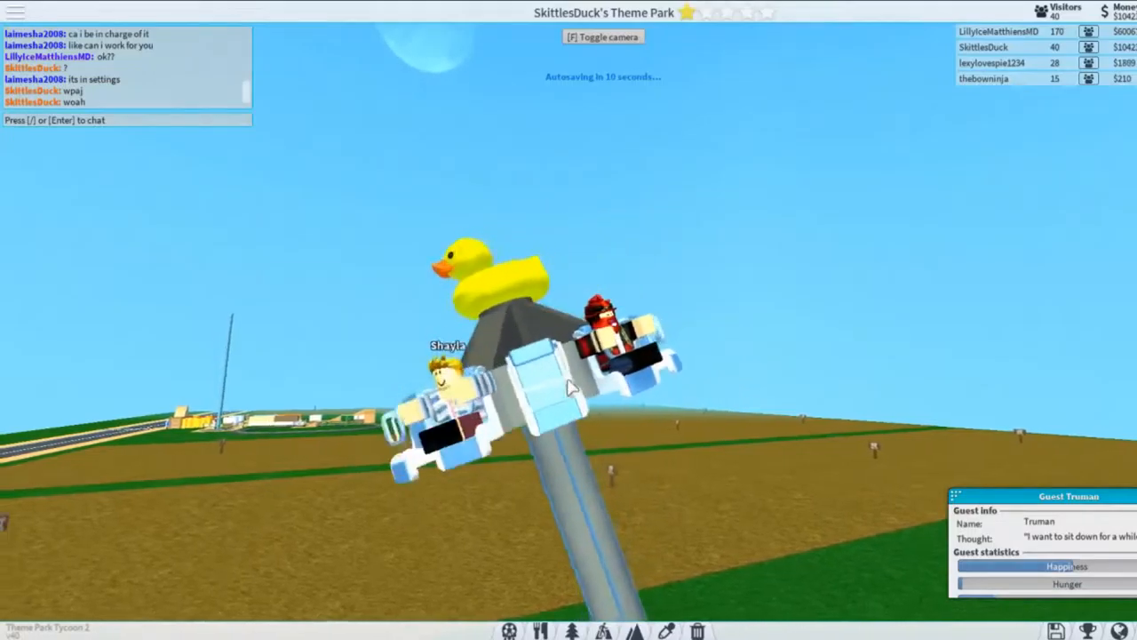
drag(571, 388, 556, 398)
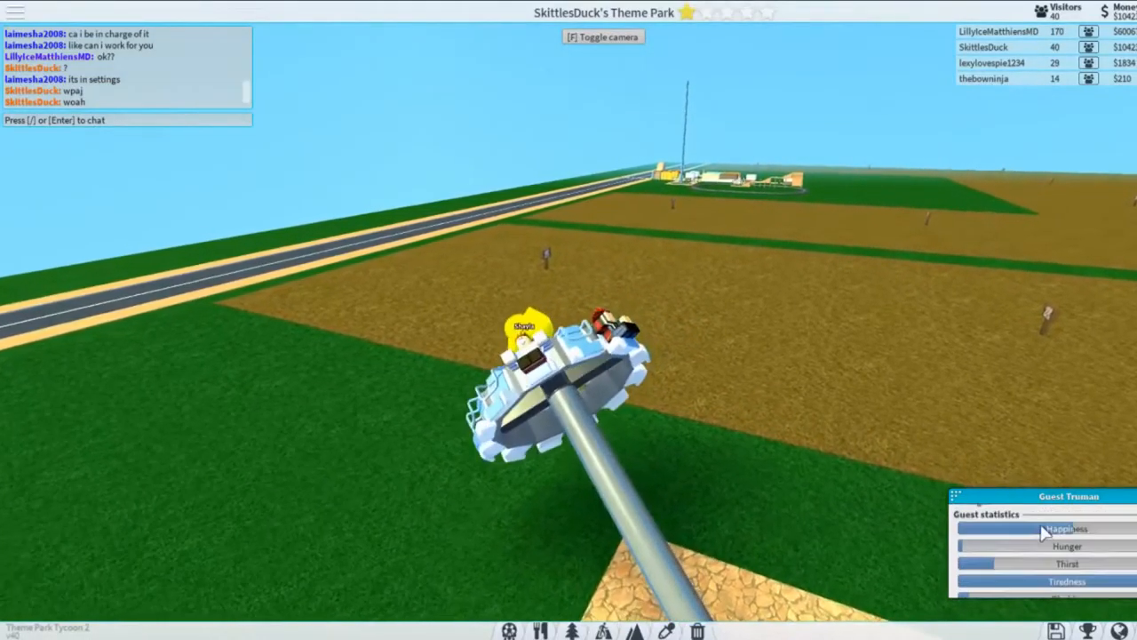
scroll(628, 477, up, 5)
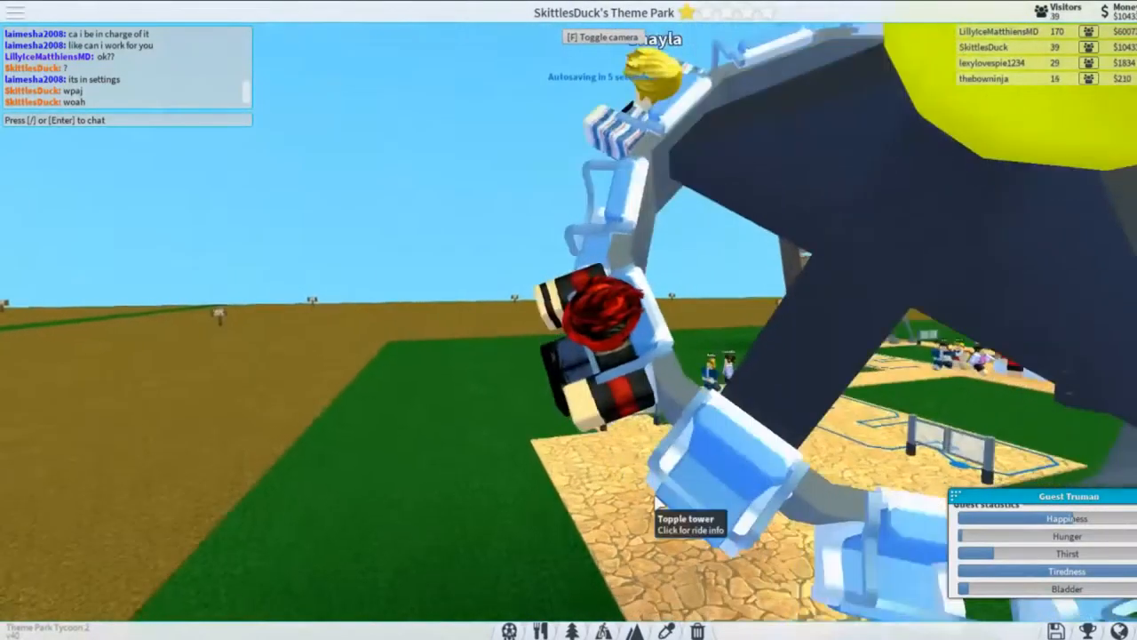
click(1040, 521)
scroll(1040, 521, down, 4)
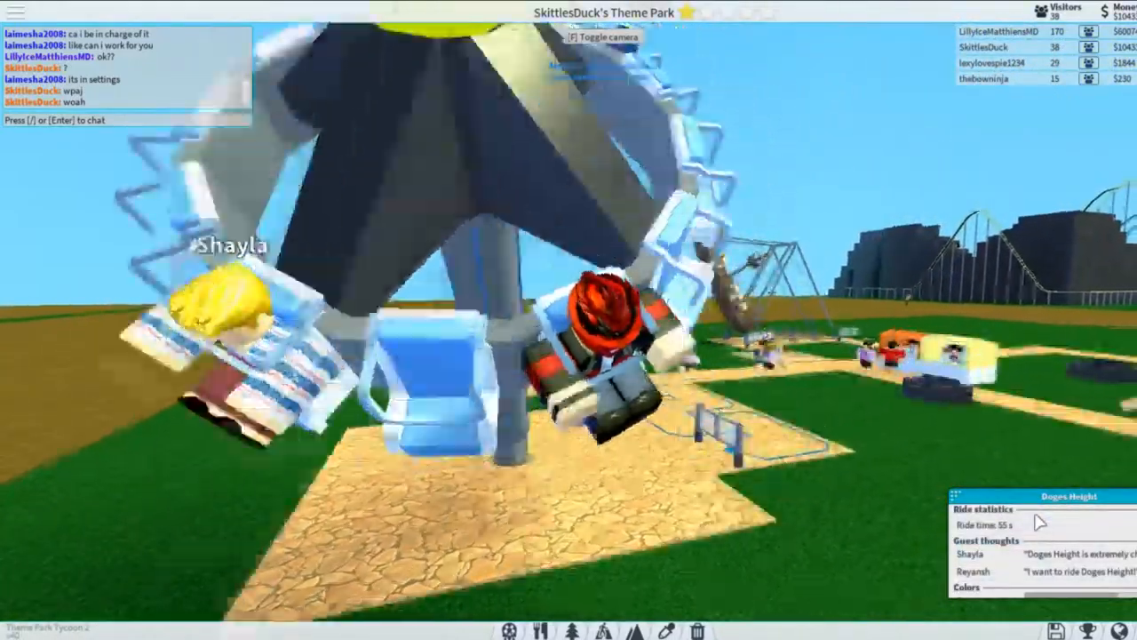
scroll(1040, 520, up, 4)
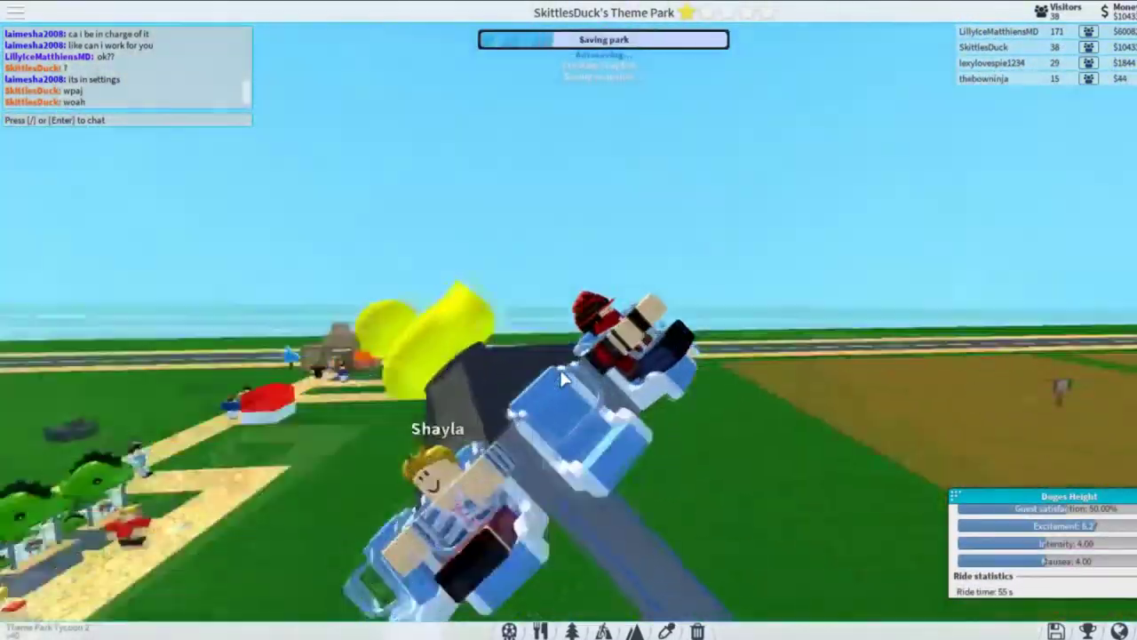
scroll(564, 377, down, 5)
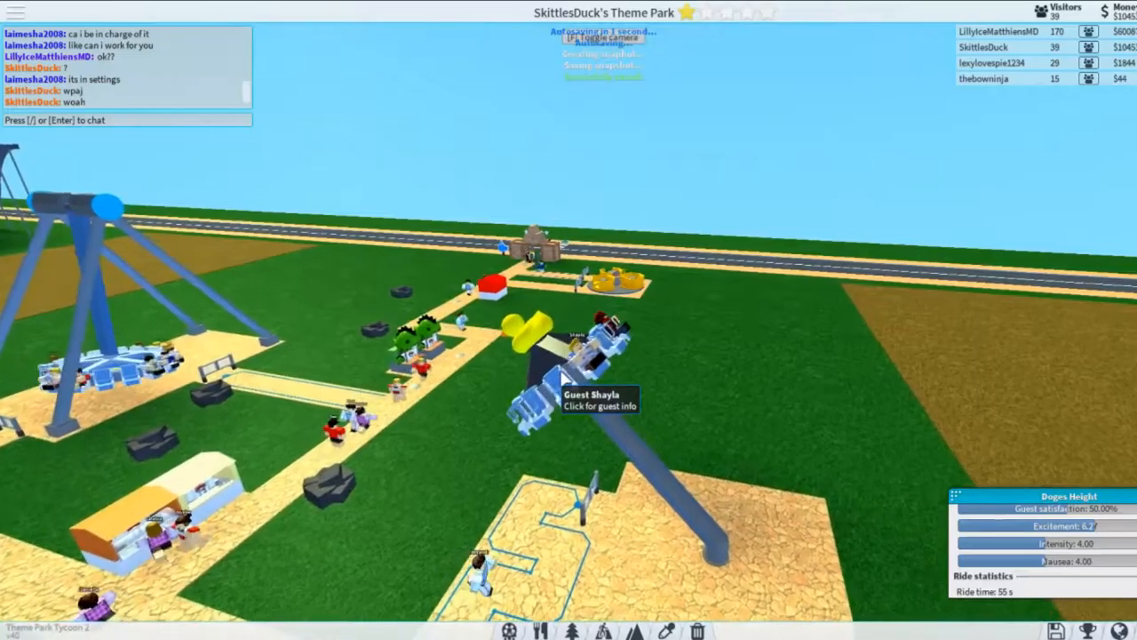
key(Left)
key(Left)
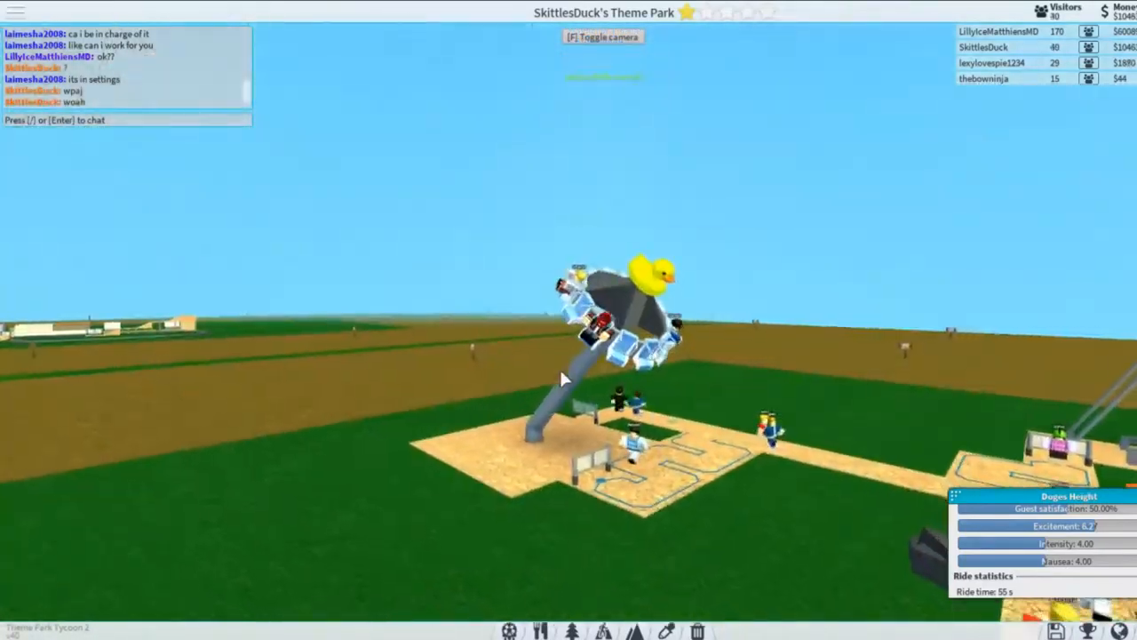
scroll(559, 367, up, 5)
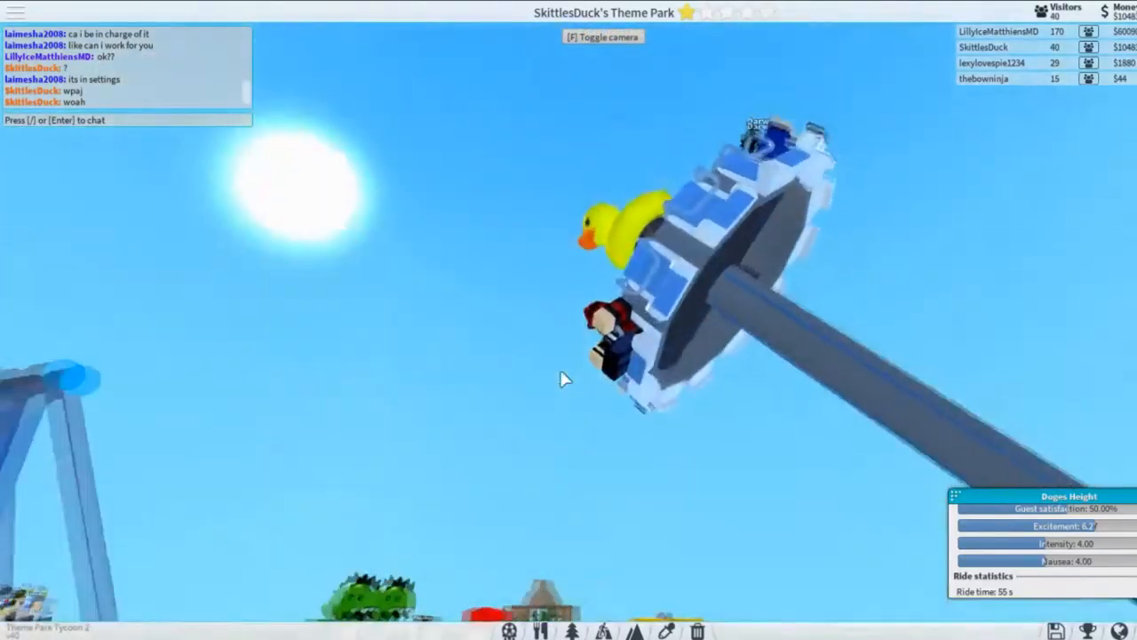
right_click(564, 378)
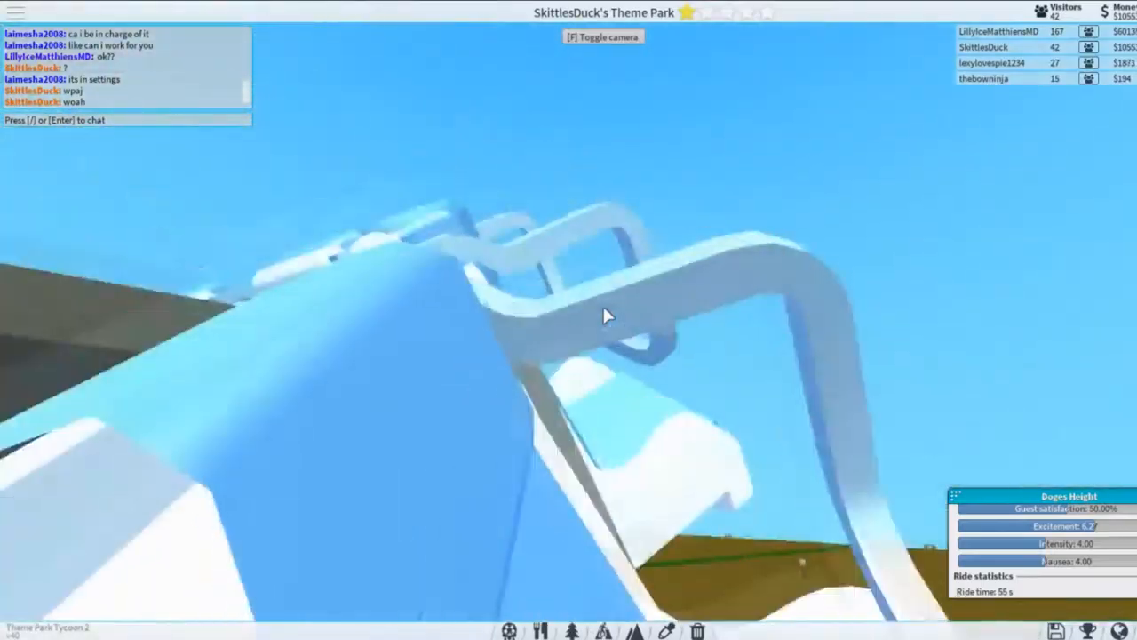
- Switch to free camera and walk along the cobblestone path past the swinging ship
key(f)
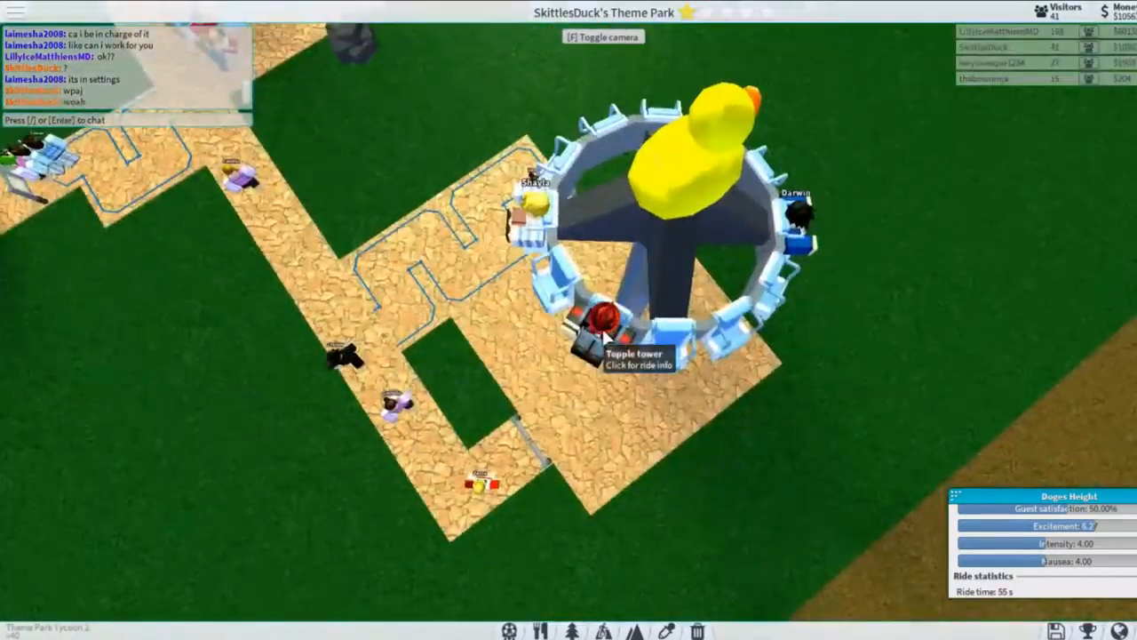
scroll(604, 336, up, 3)
scroll(604, 336, up, 3)
scroll(604, 336, up, 3)
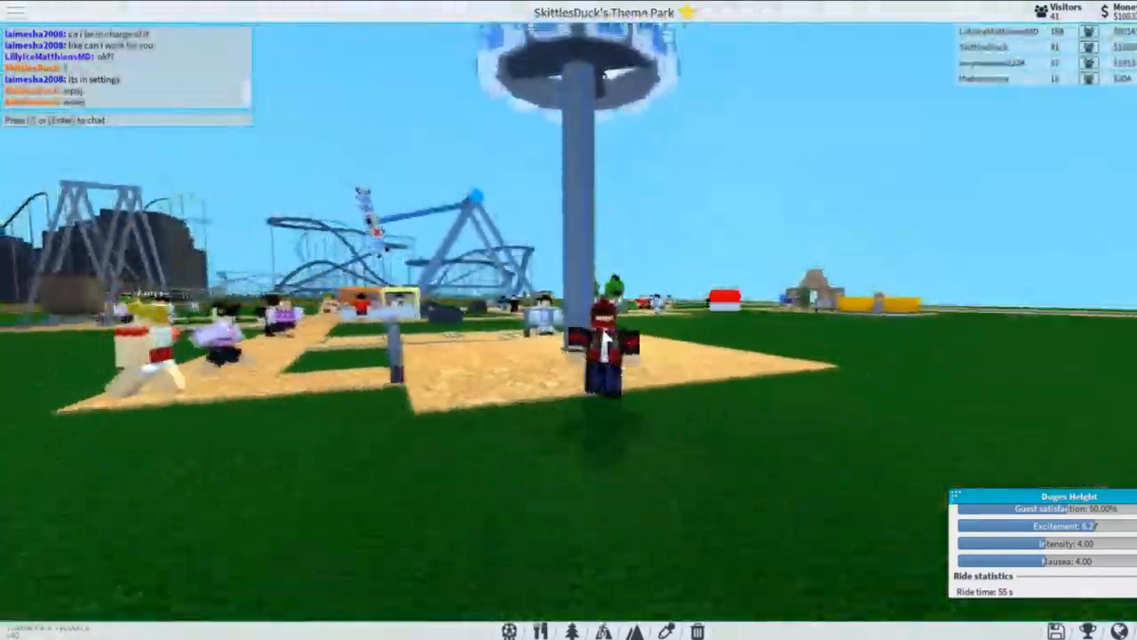
key(w)
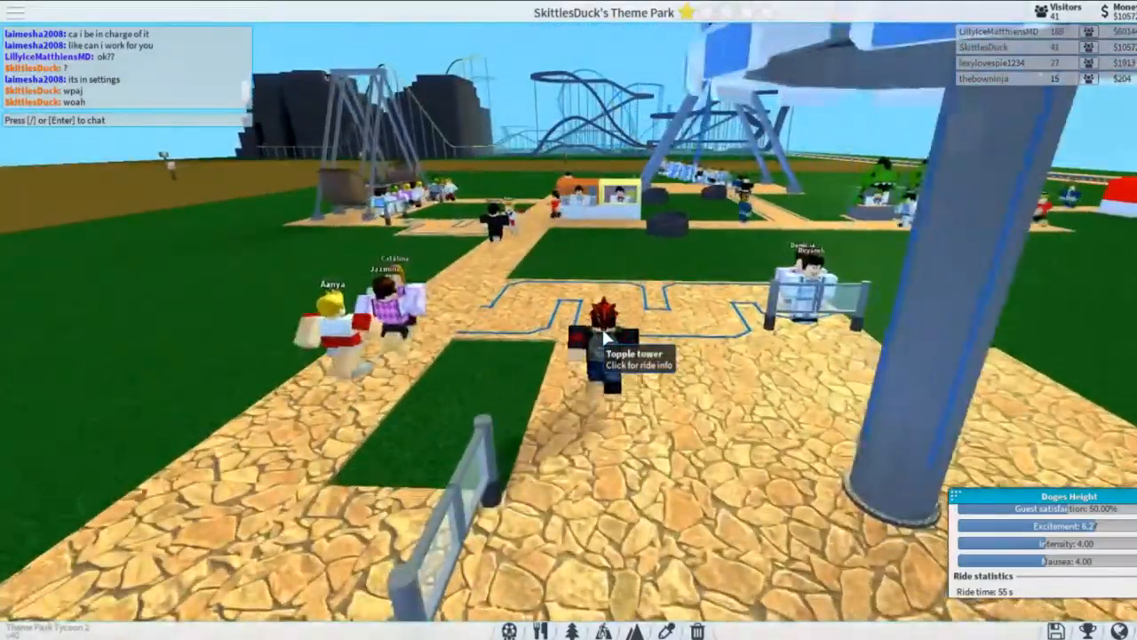
key(w)
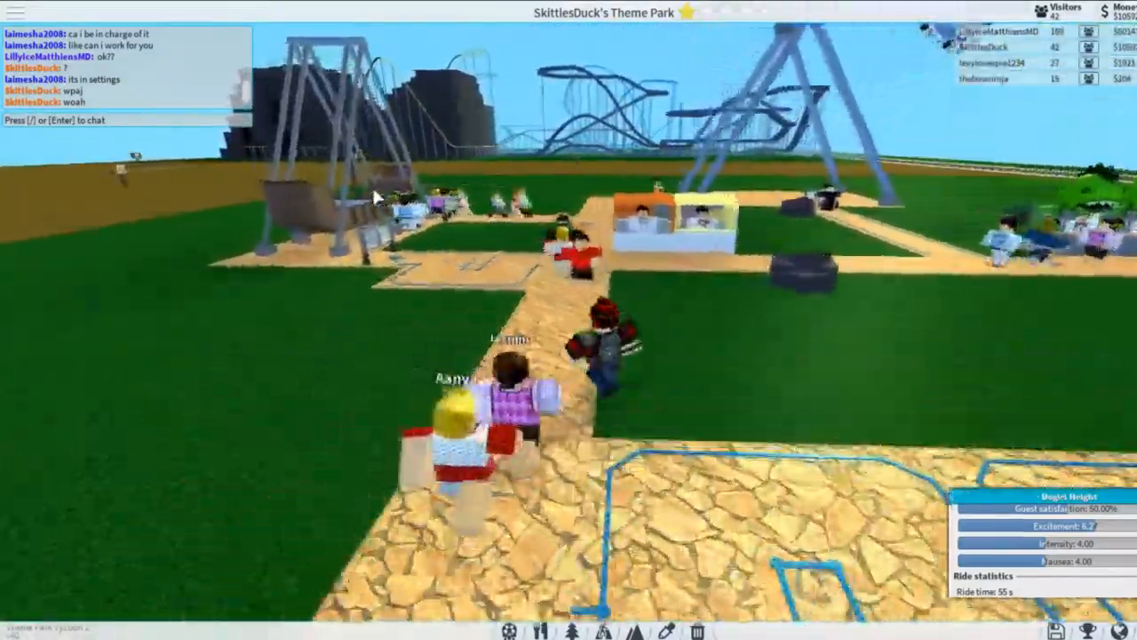
key(w)
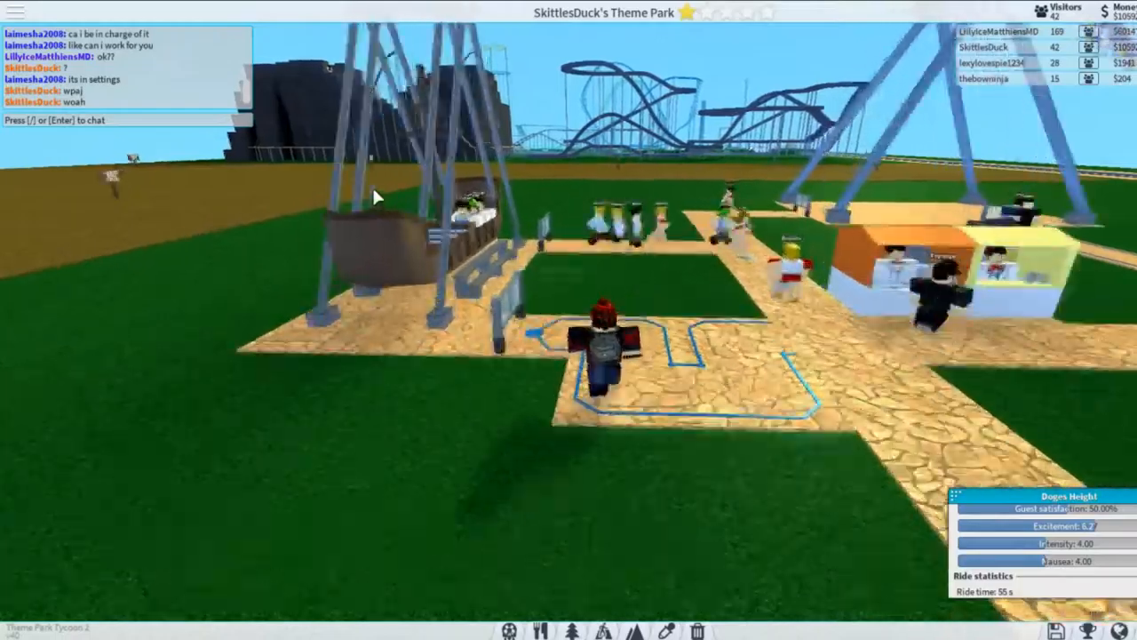
scroll(428, 304, up, 2)
key(w)
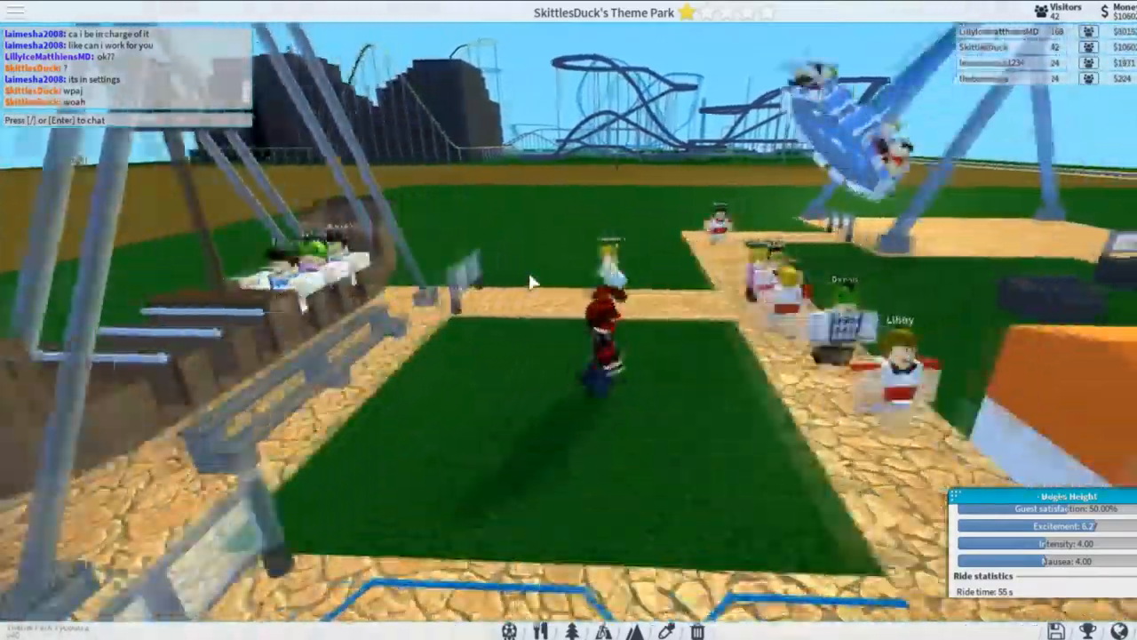
scroll(530, 282, down, 3)
scroll(530, 282, down, 3)
scroll(531, 283, down, 3)
scroll(531, 283, down, 2)
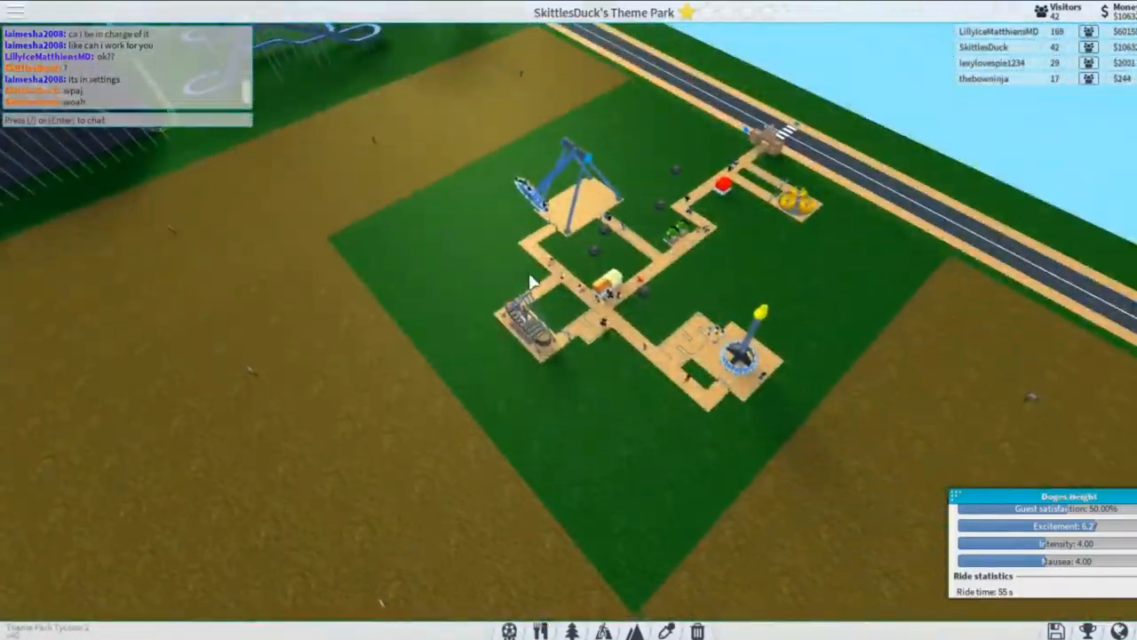
scroll(530, 282, up, 3)
scroll(531, 283, up, 3)
scroll(530, 282, up, 2)
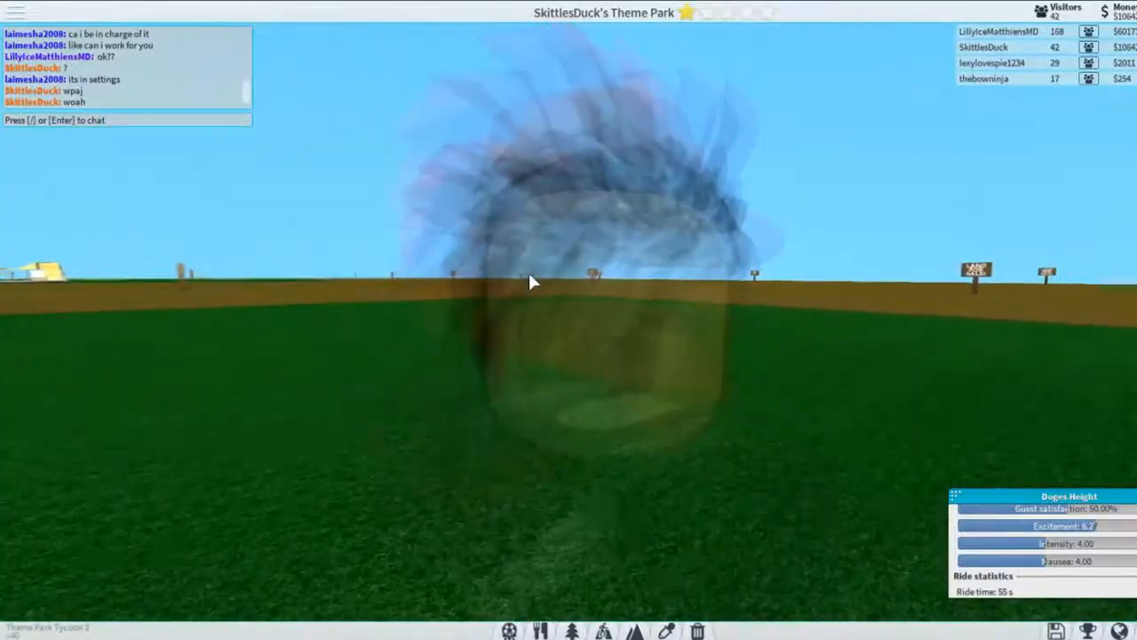
scroll(528, 283, up, 1)
- Walk onto the unbought dirt plot up to the land-for-sale sign
key(w)
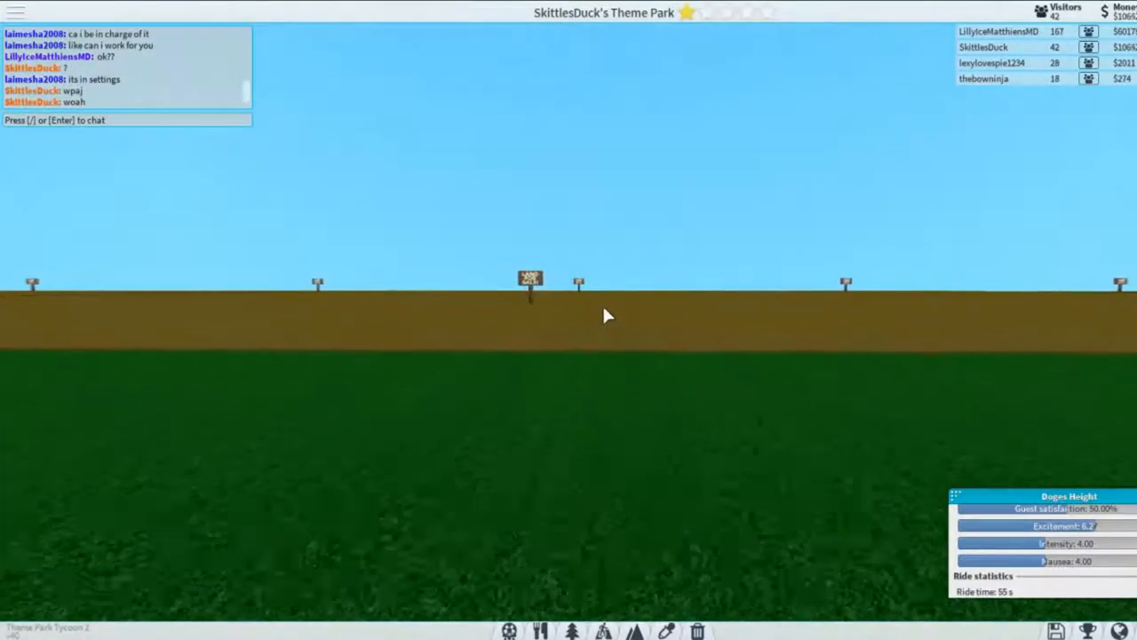
key(w)
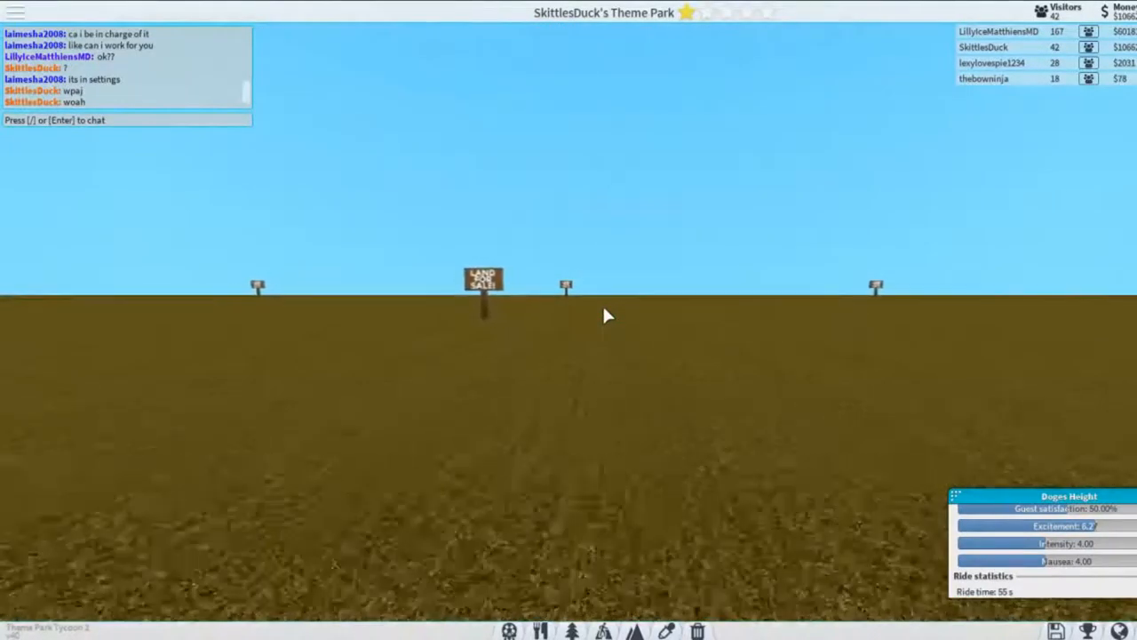
key(w)
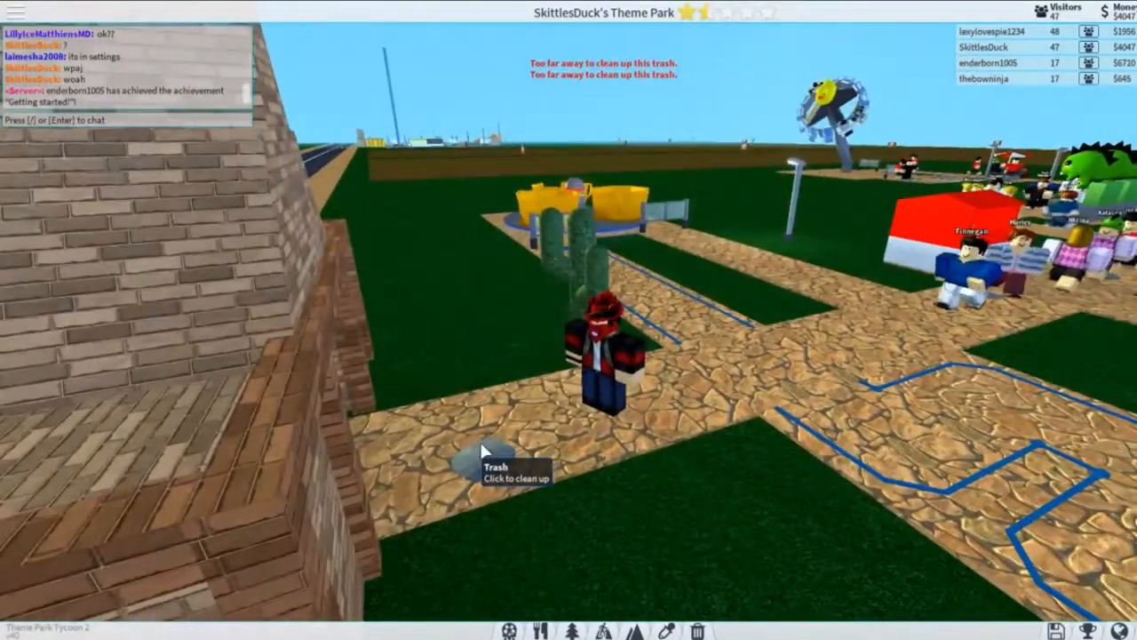
- Begin cleaning the litter on the path beside the brick building
click(484, 450)
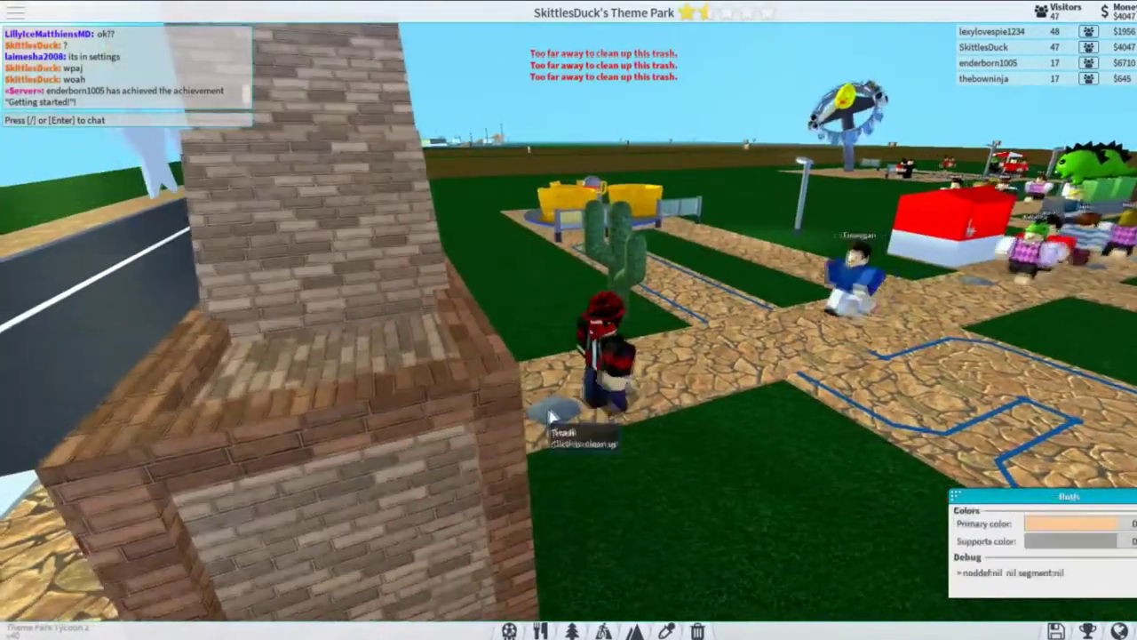
click(550, 404)
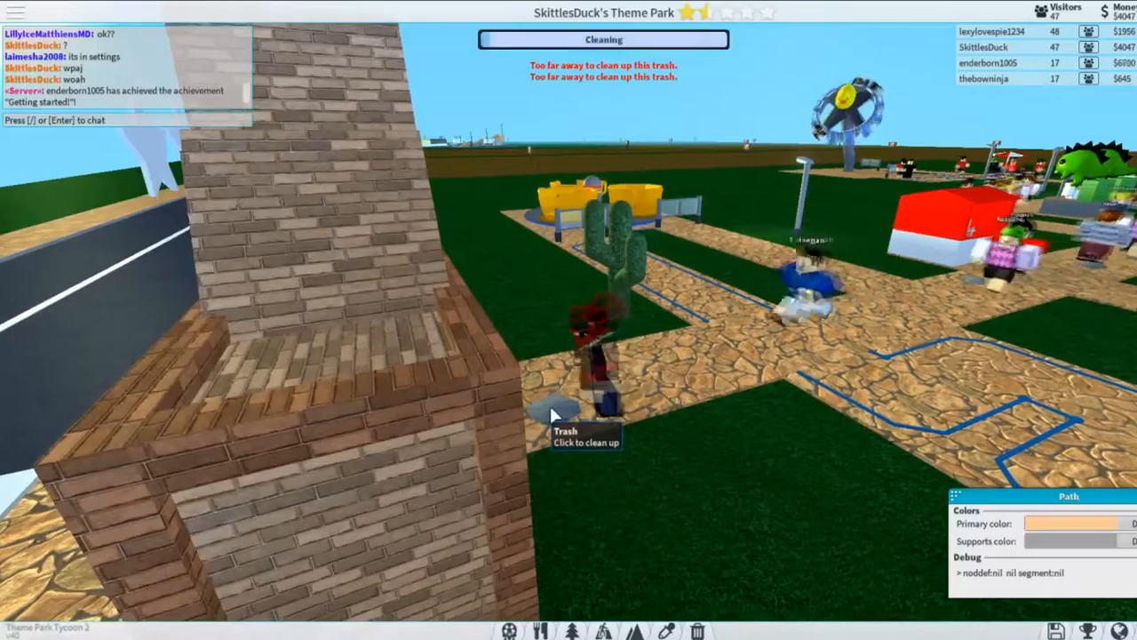